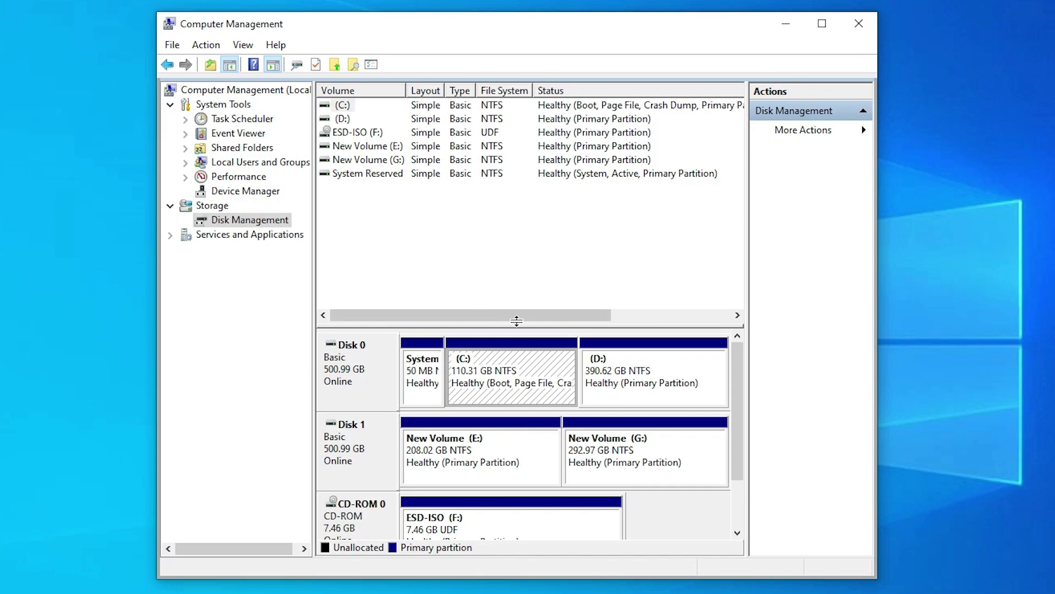
Step: Close the Computer Management window, leaving the desktop with the quick-link menu
click(858, 25)
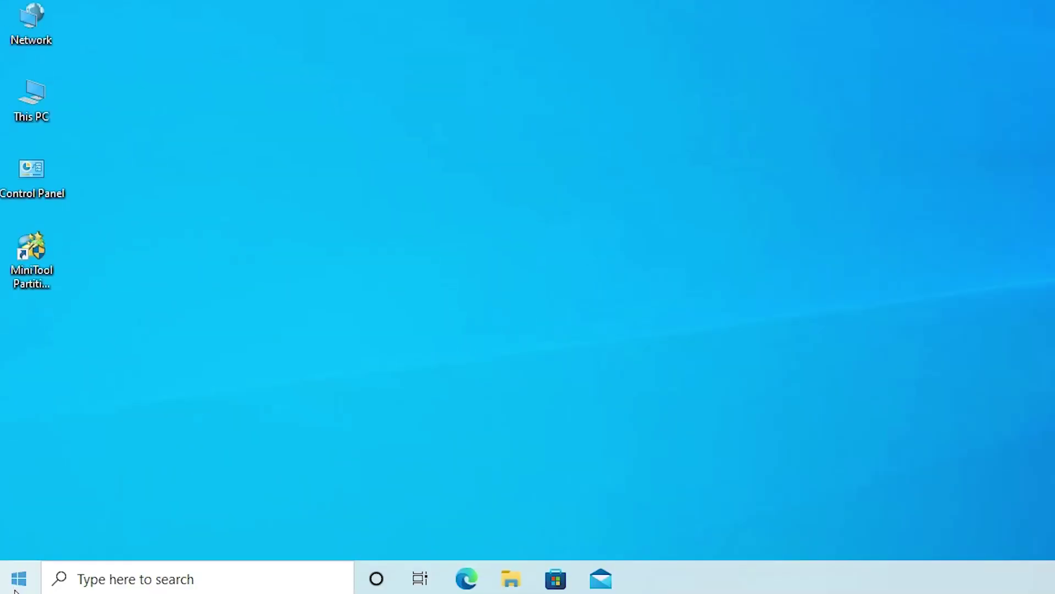
Step: Open Disk Management from the Start quick-link menu and enlarge it to reveal CD-ROM 0
right_click(16, 587)
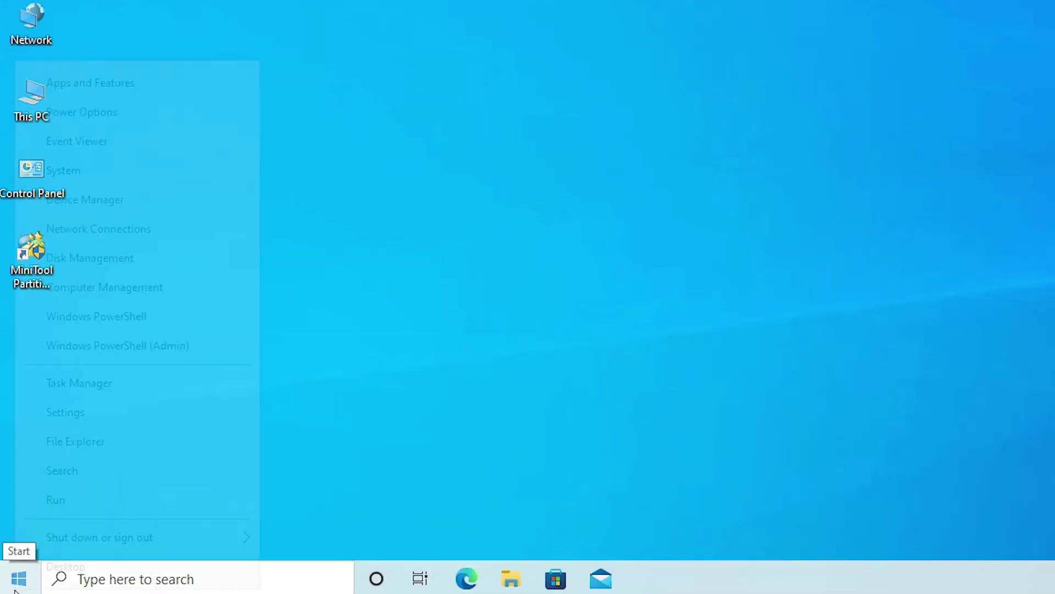
click(82, 262)
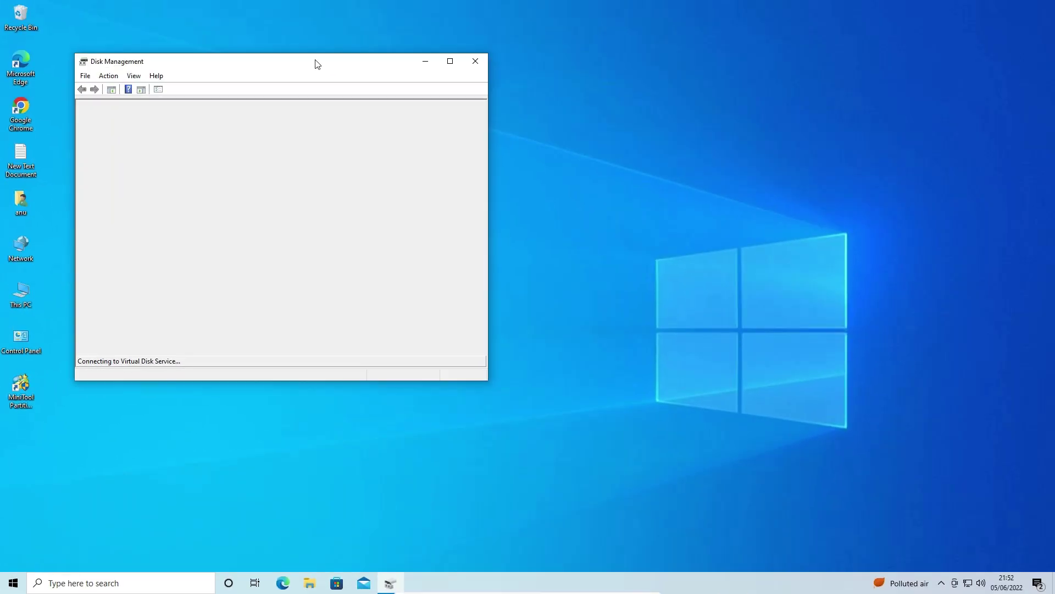
drag(302, 68, 541, 131)
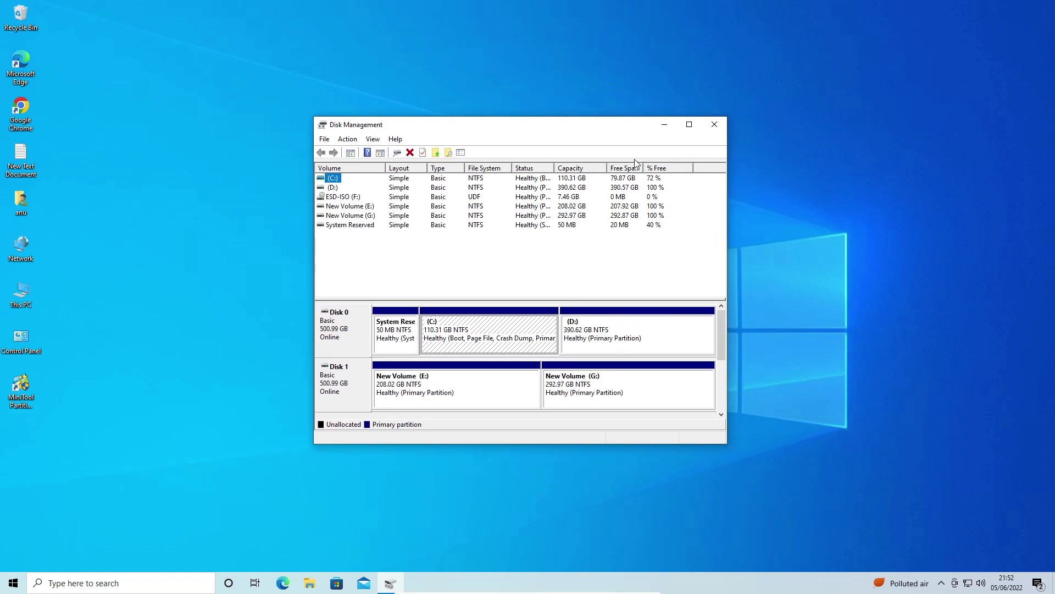
drag(468, 444, 468, 458)
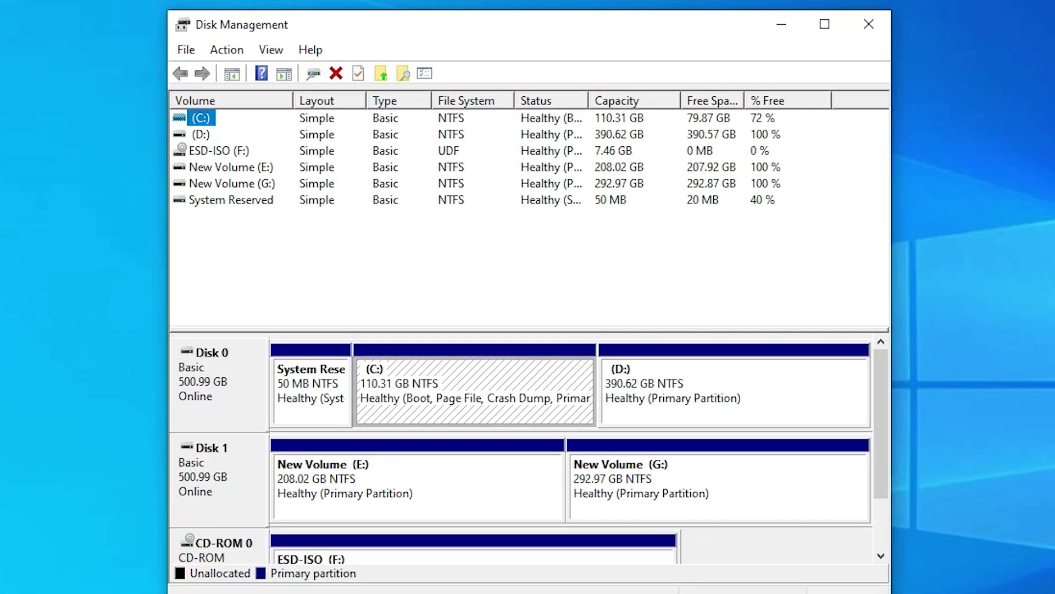
drag(434, 593, 434, 593)
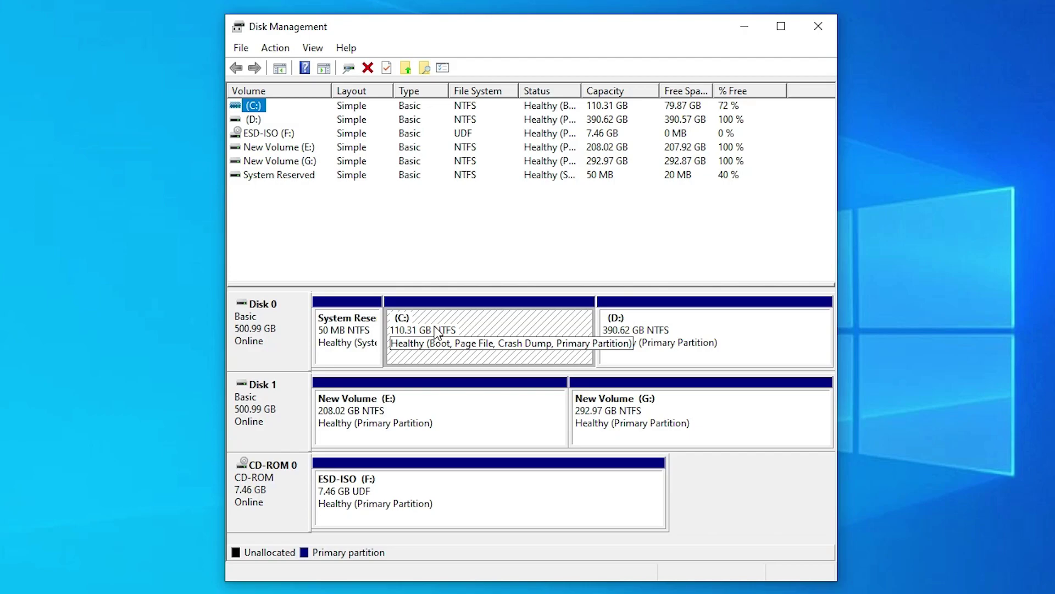
Step: Inspect the D:, G:, E: and C: partitions, ending with C: selected
click(644, 328)
click(643, 429)
click(404, 412)
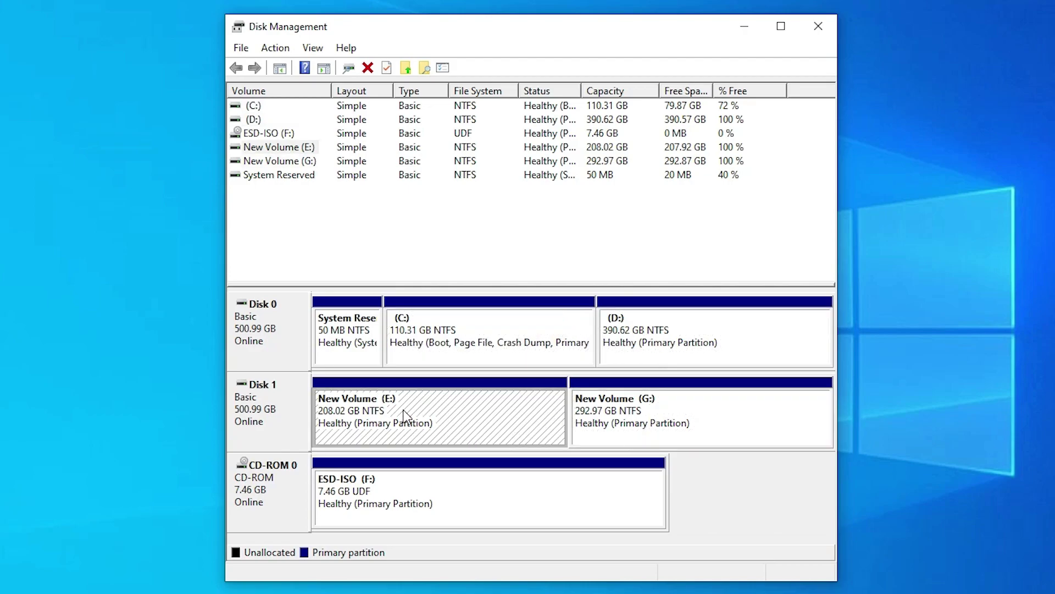
click(442, 336)
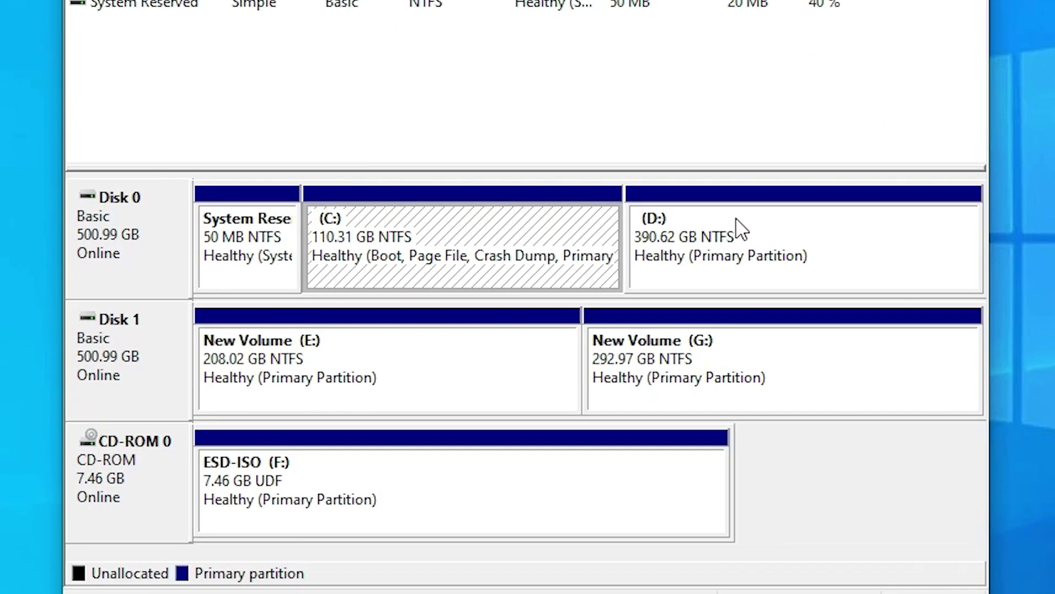
click(671, 325)
click(367, 395)
click(456, 230)
Step: Shrink (C:) by 1024 MB, leaving 1.00 GB unallocated on Disk 0
right_click(432, 228)
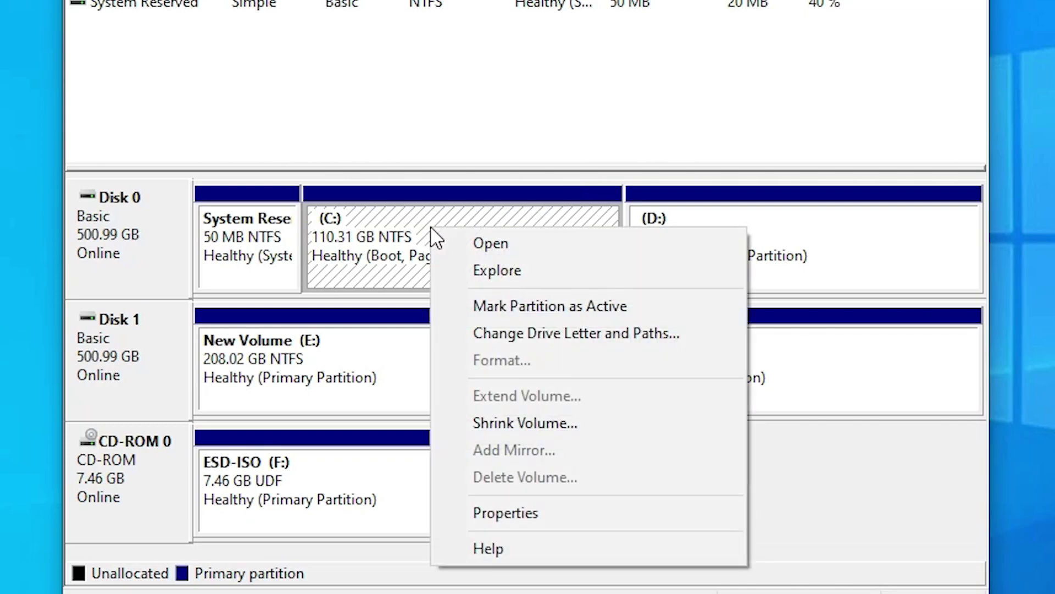
click(506, 425)
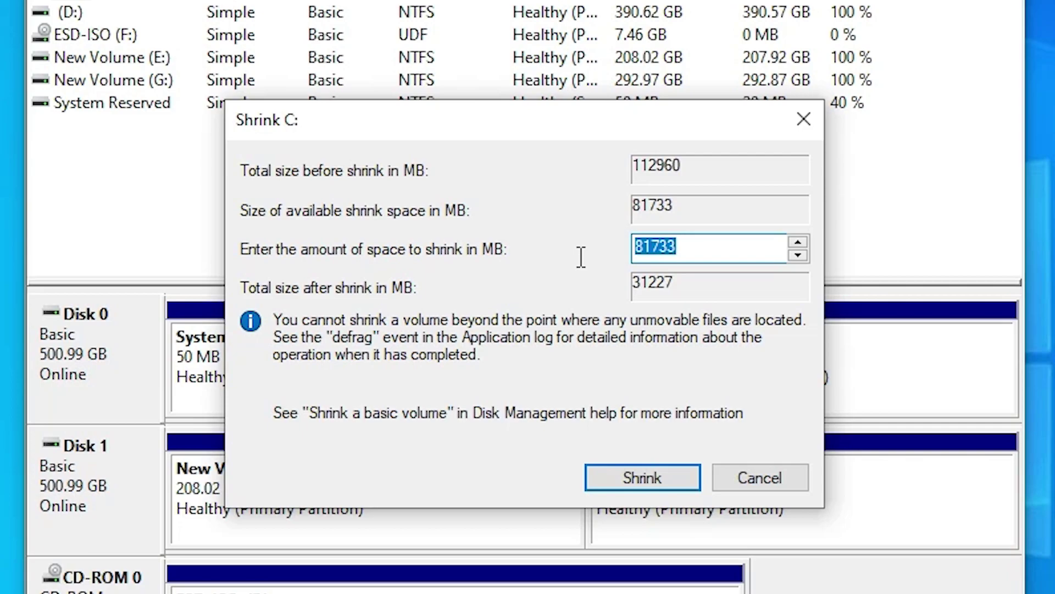
text(102)
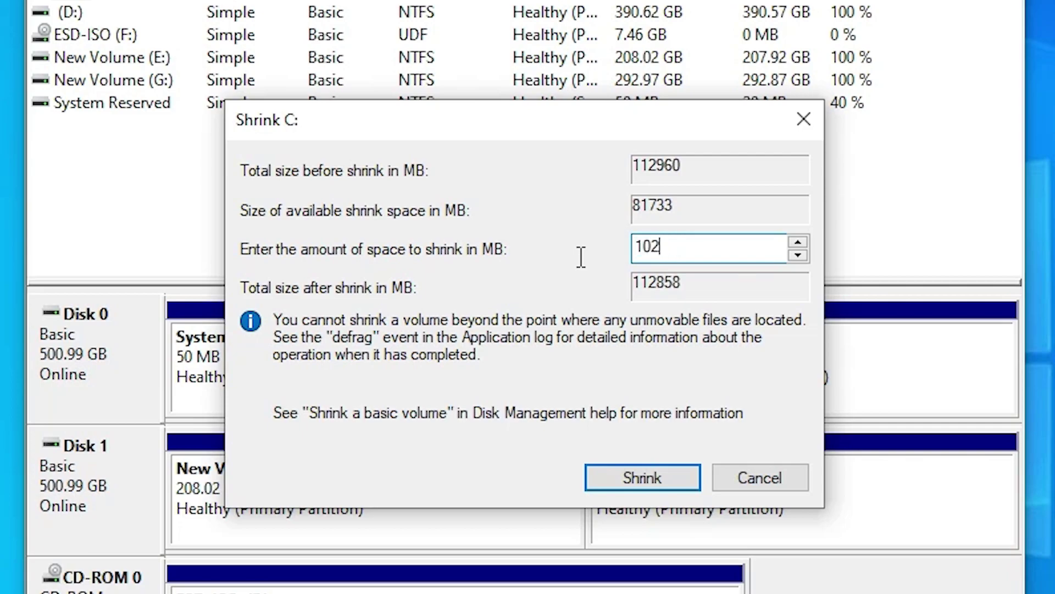
text(4)
click(668, 474)
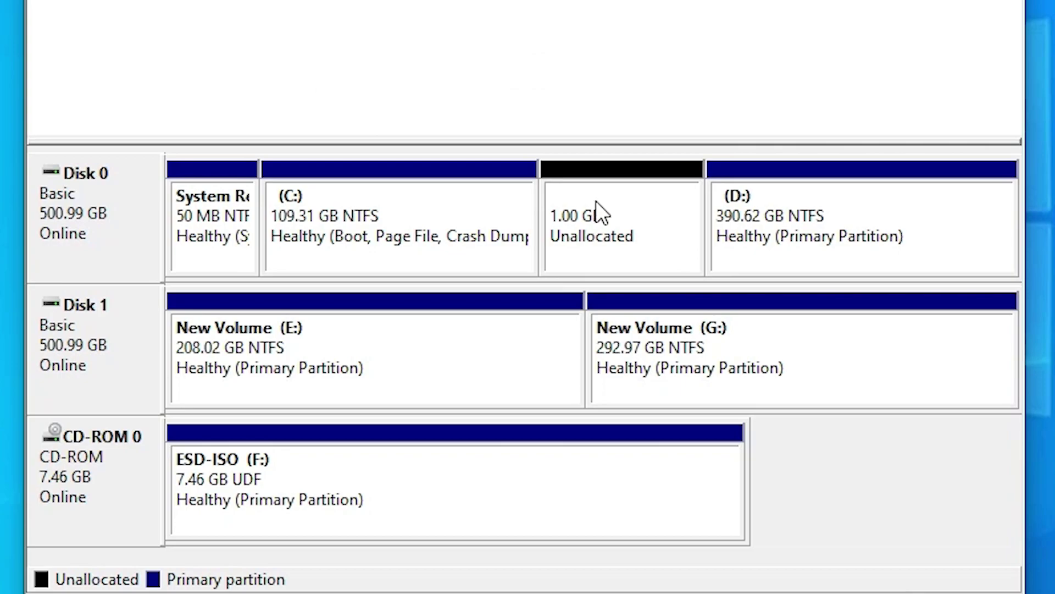
Step: Create a 1024 MB simple volume in the unallocated space without a drive letter
right_click(596, 201)
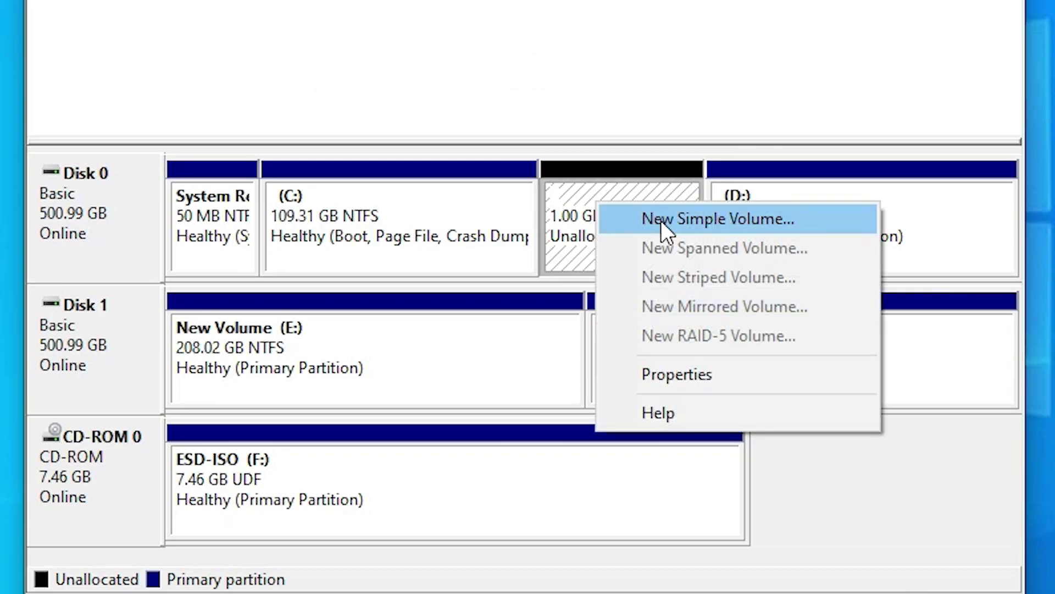
click(733, 223)
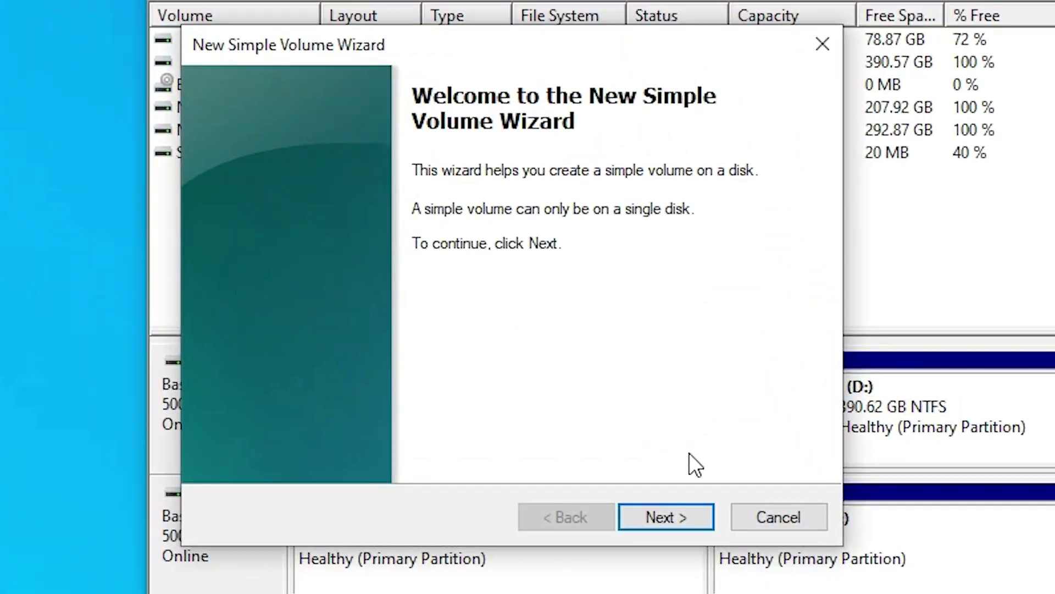
click(679, 510)
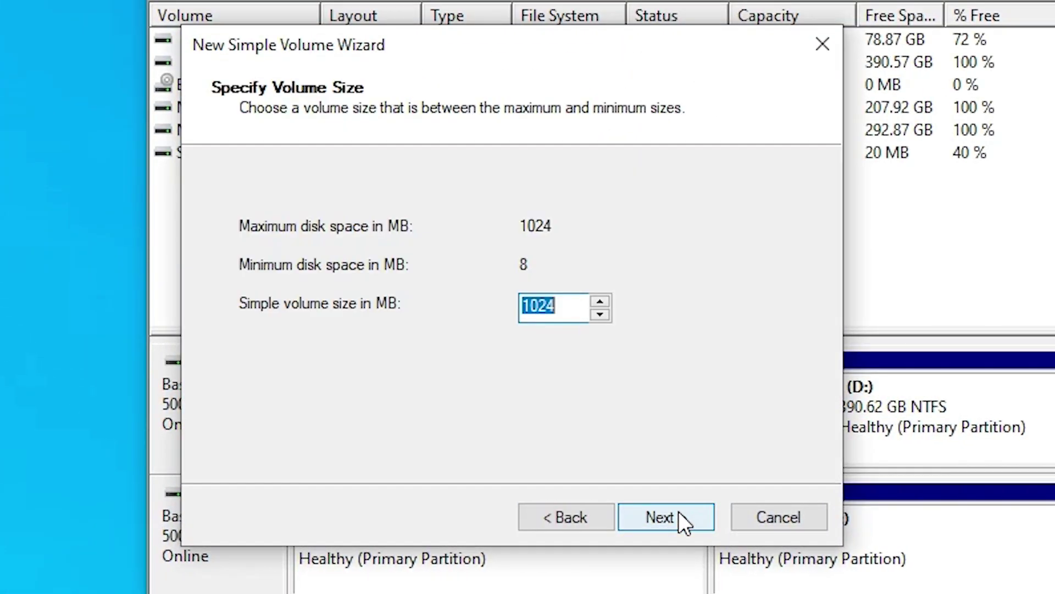
click(691, 511)
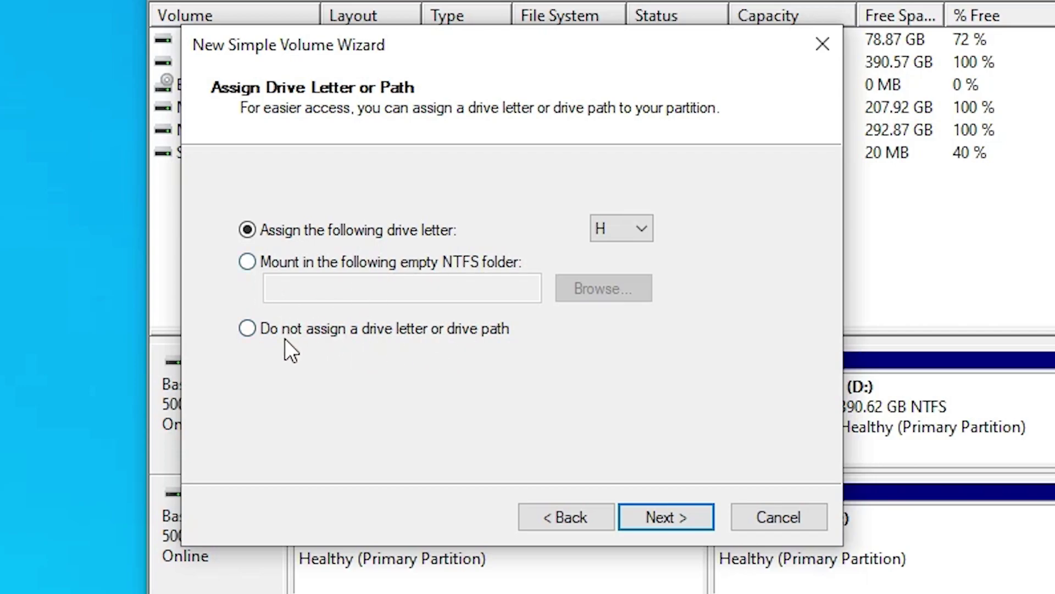
click(272, 332)
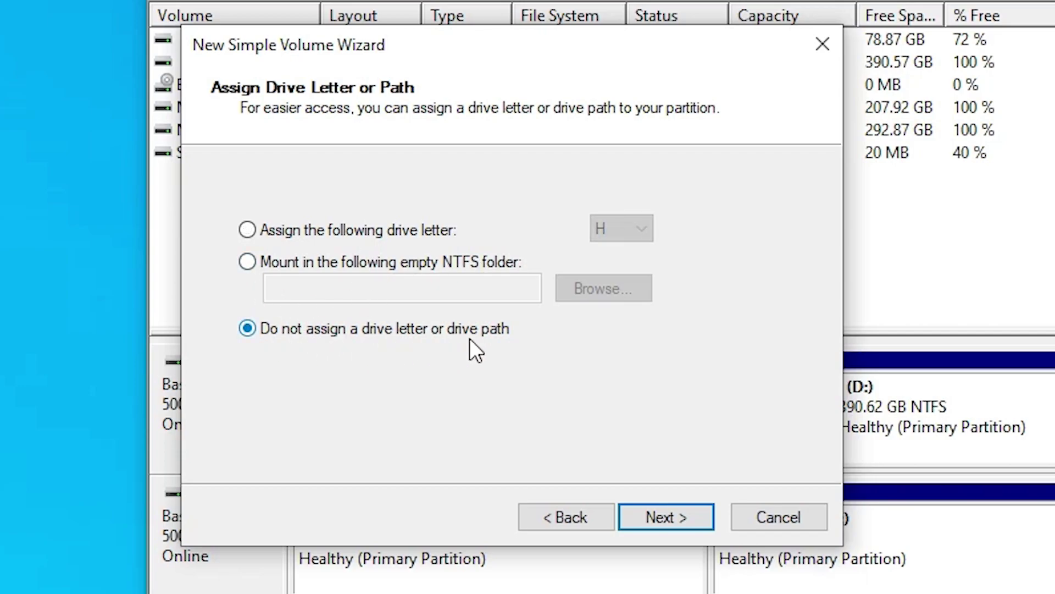
click(652, 509)
Step: Format the new volume as NTFS labelled 'System reserved' and finish the wizard
drag(559, 358, 478, 358)
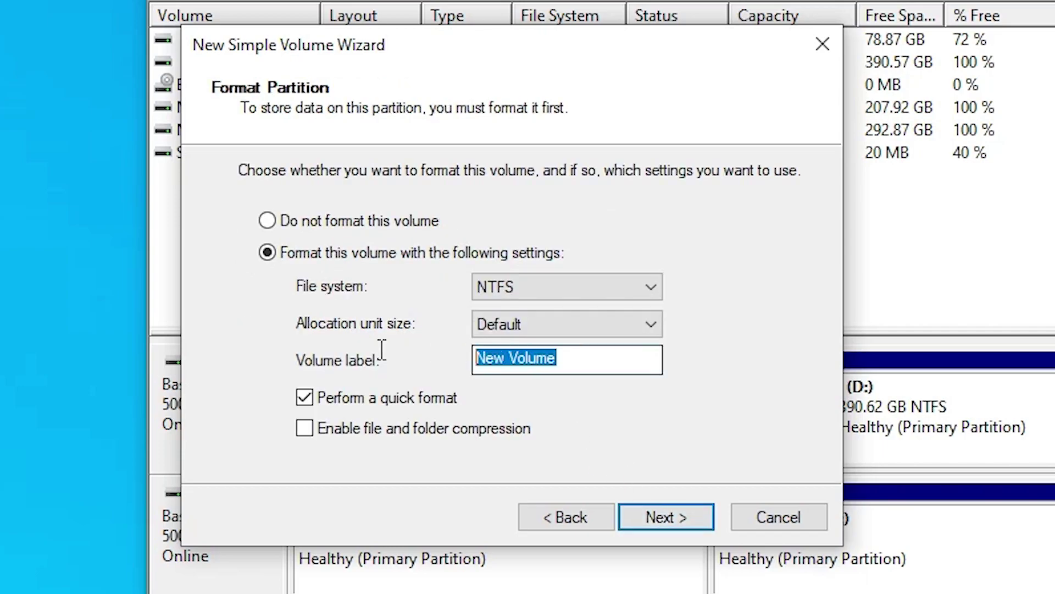
text(Sy)
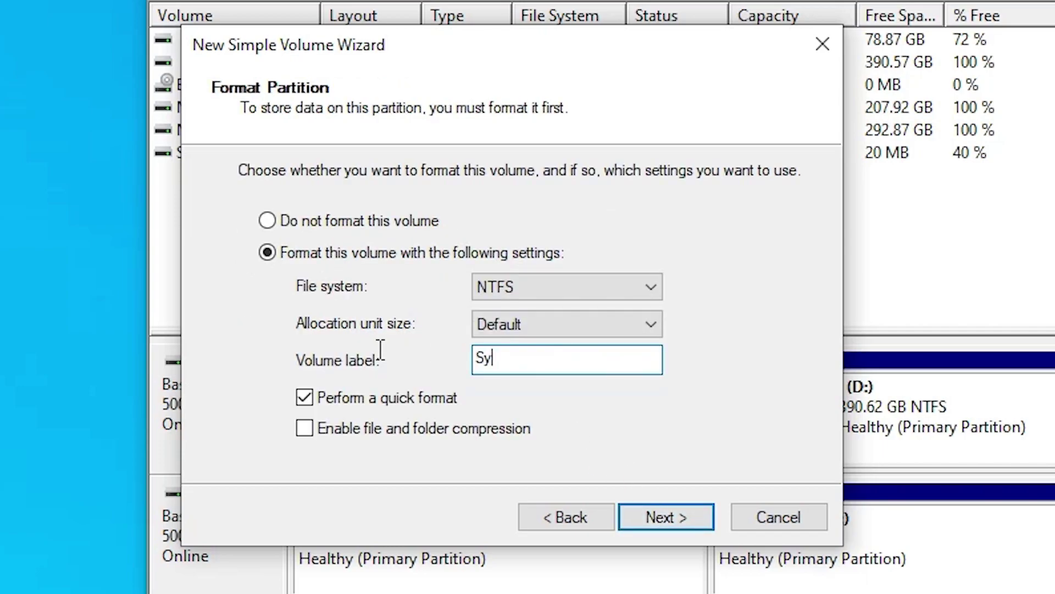
text(stem reserved)
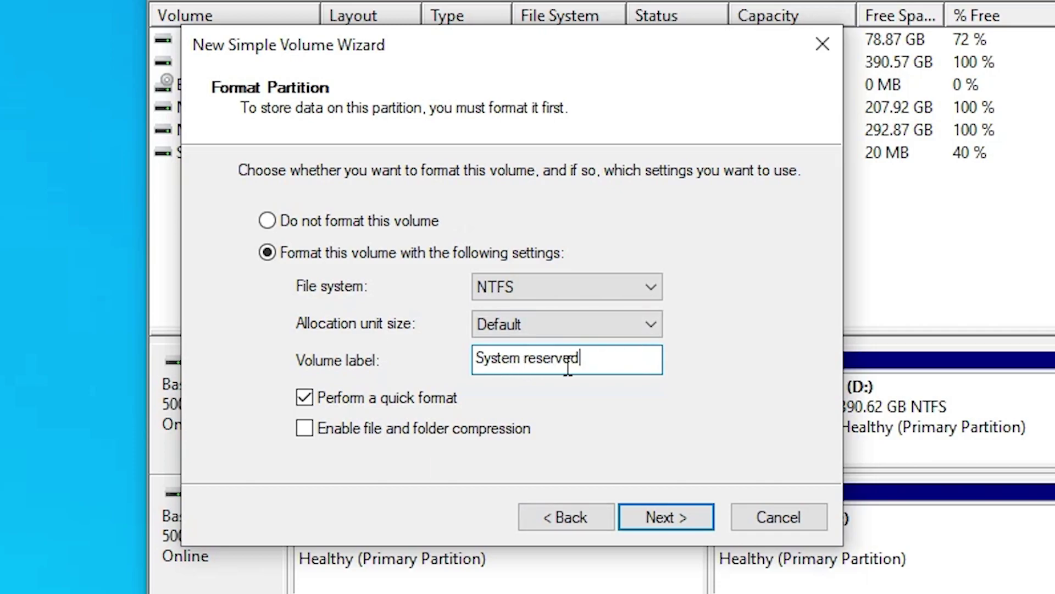
click(679, 512)
click(678, 511)
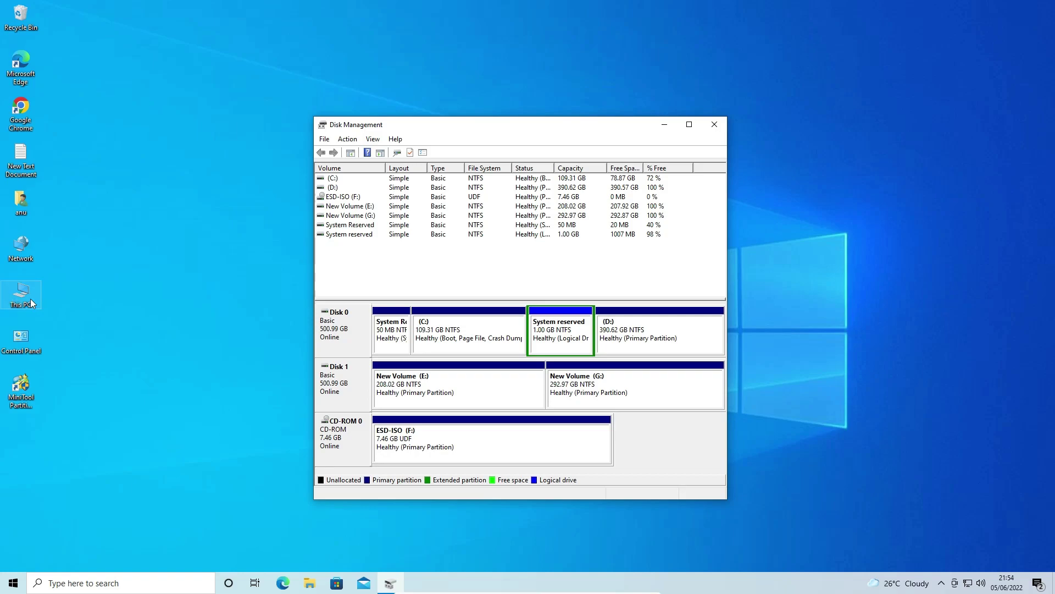
double_click(28, 304)
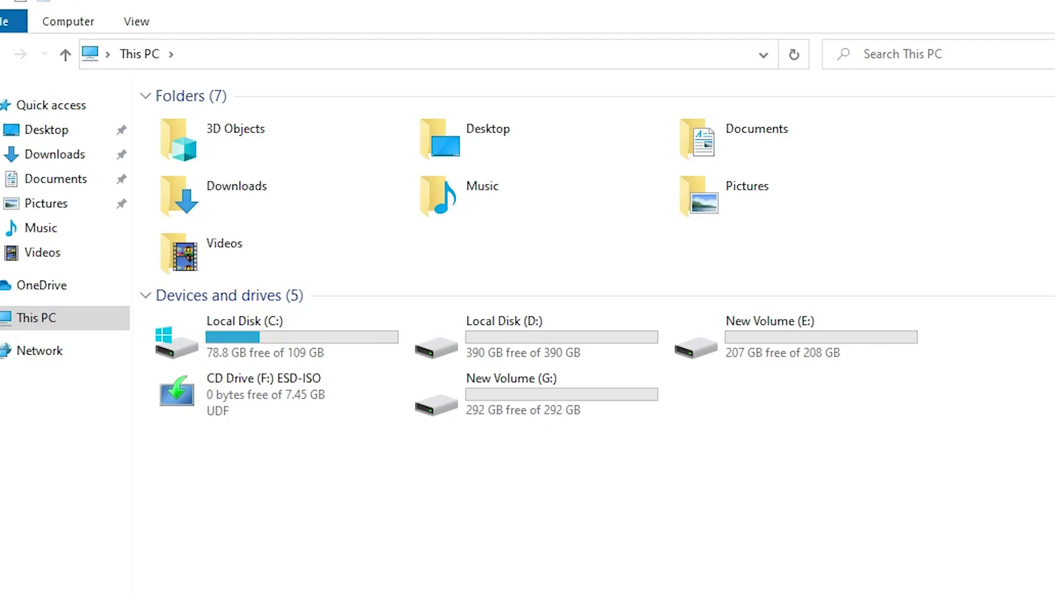
Step: Browse Local Disk (C:) > Windows > System32 > Recovery to reach the ReAgent files
click(308, 329)
double_click(308, 328)
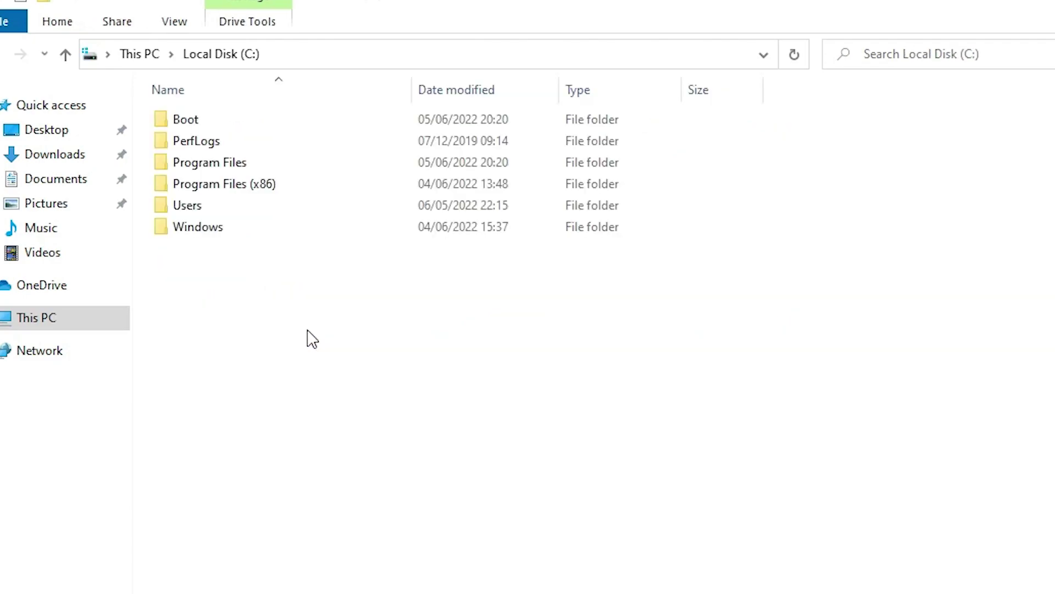
double_click(220, 235)
click(242, 294)
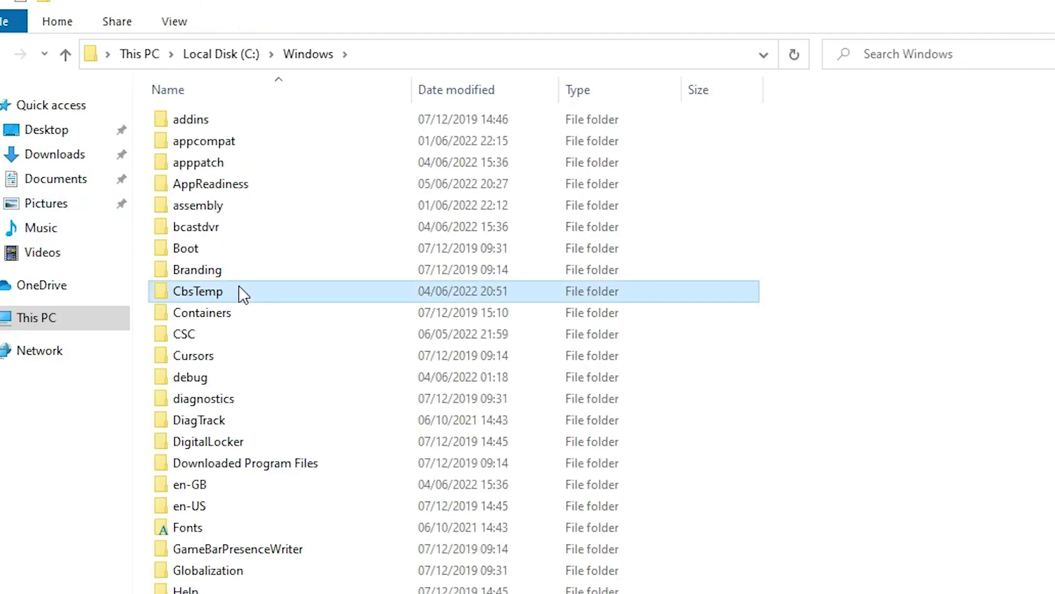
key(s)
key(Down)
key(Down)
key(Down)
key(Down)
key(Down)
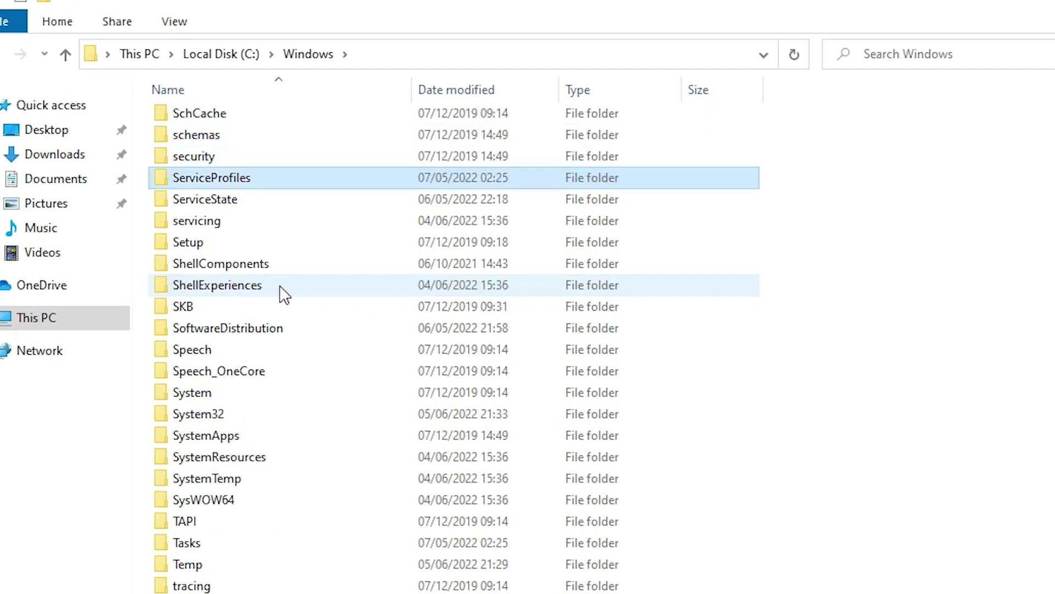
double_click(210, 417)
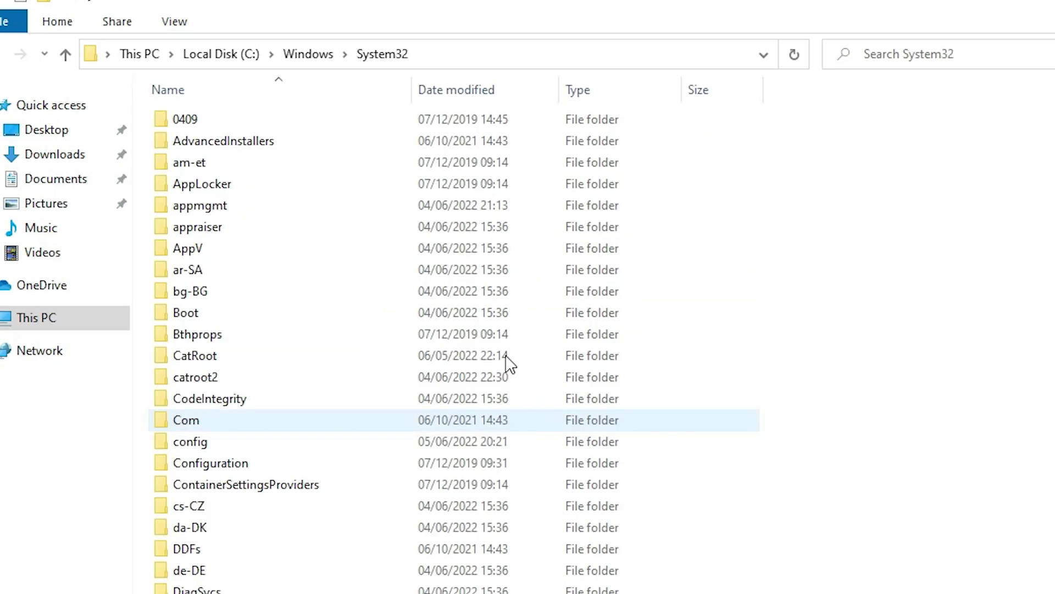
click(284, 291)
key(r)
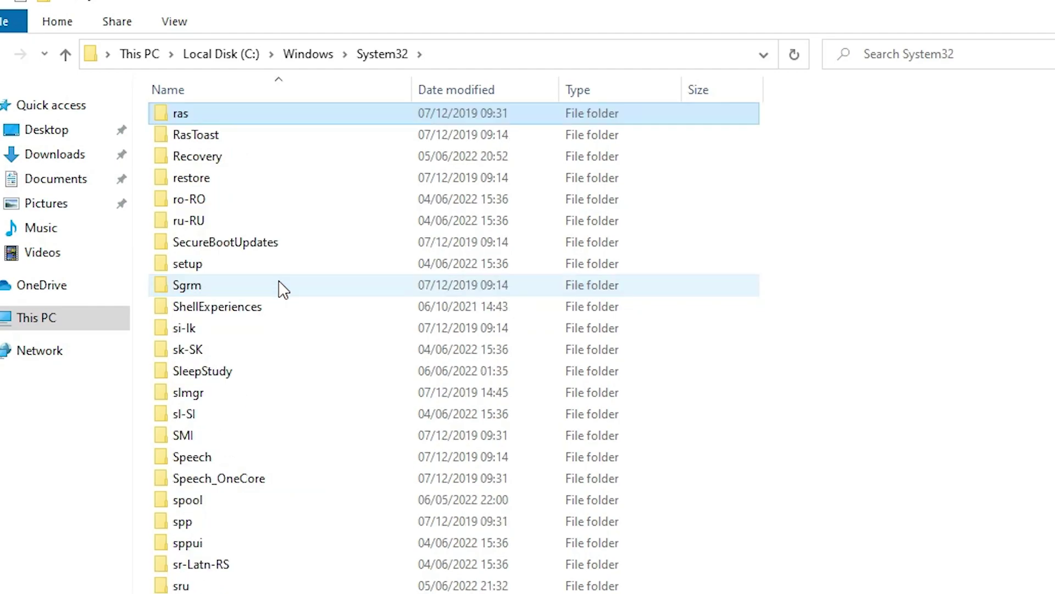
key(e)
double_click(204, 158)
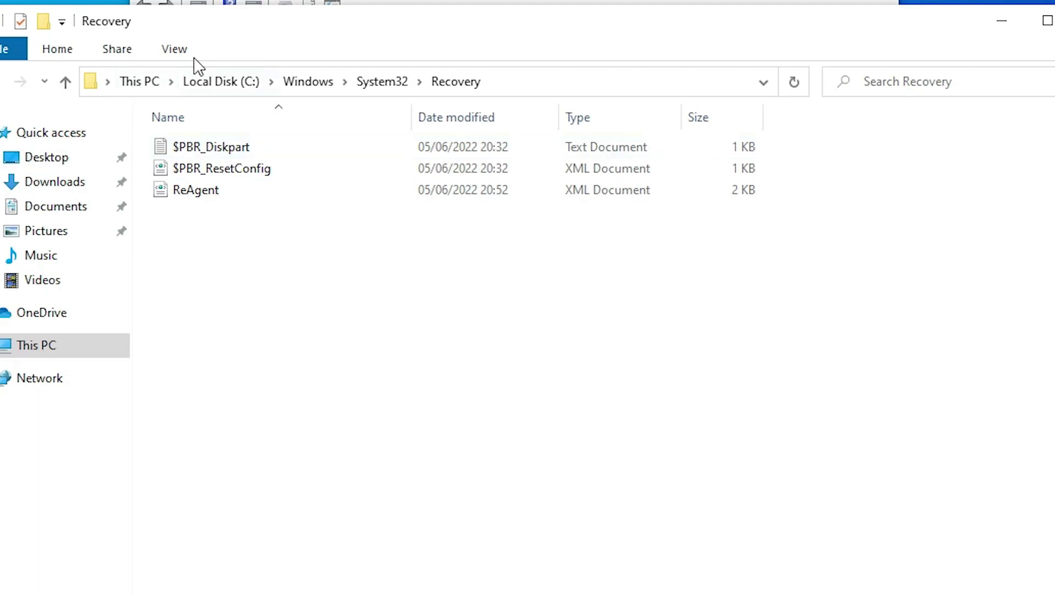
Step: In Folder Options, show hidden files and stop hiding protected operating system files
click(178, 50)
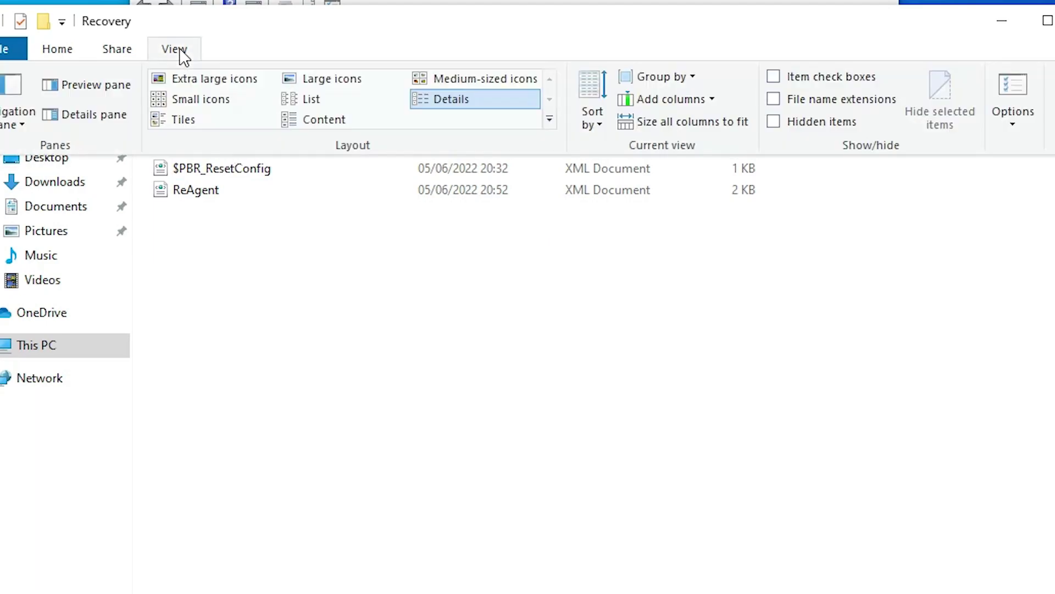
click(1014, 113)
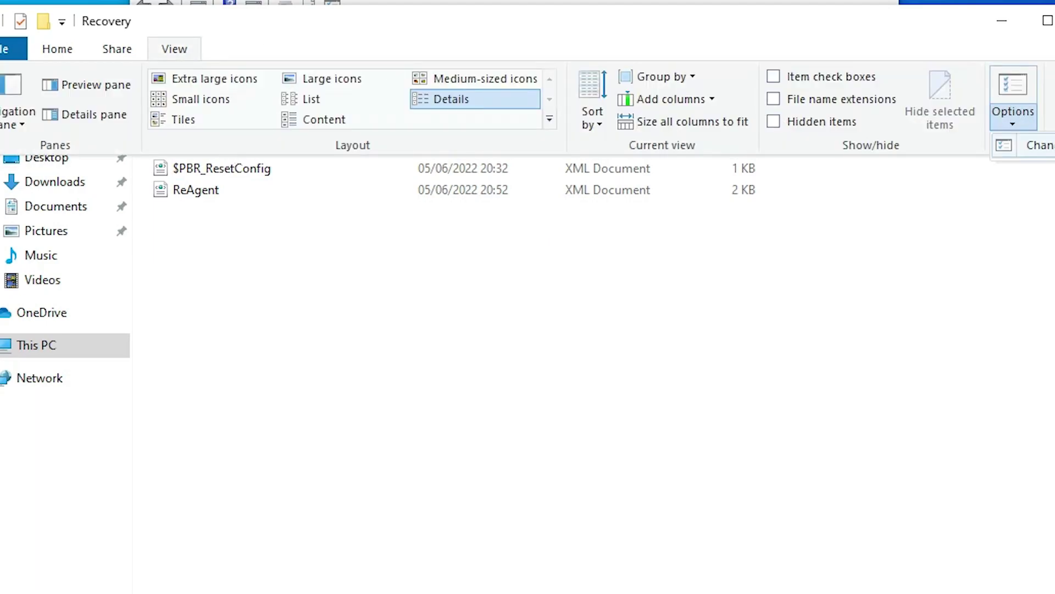
click(1033, 144)
drag(197, 137, 446, 124)
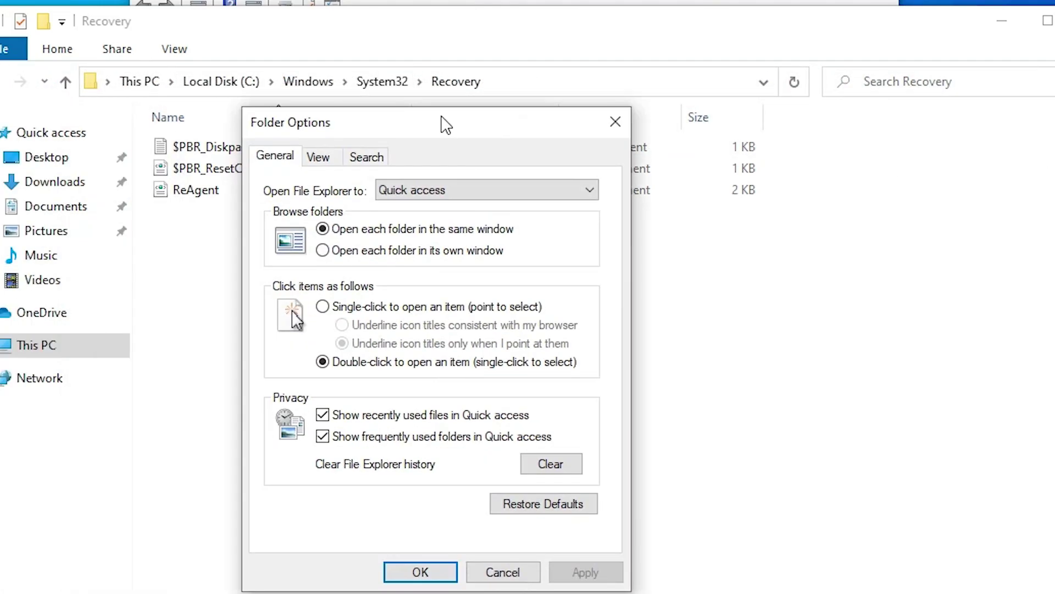
click(326, 160)
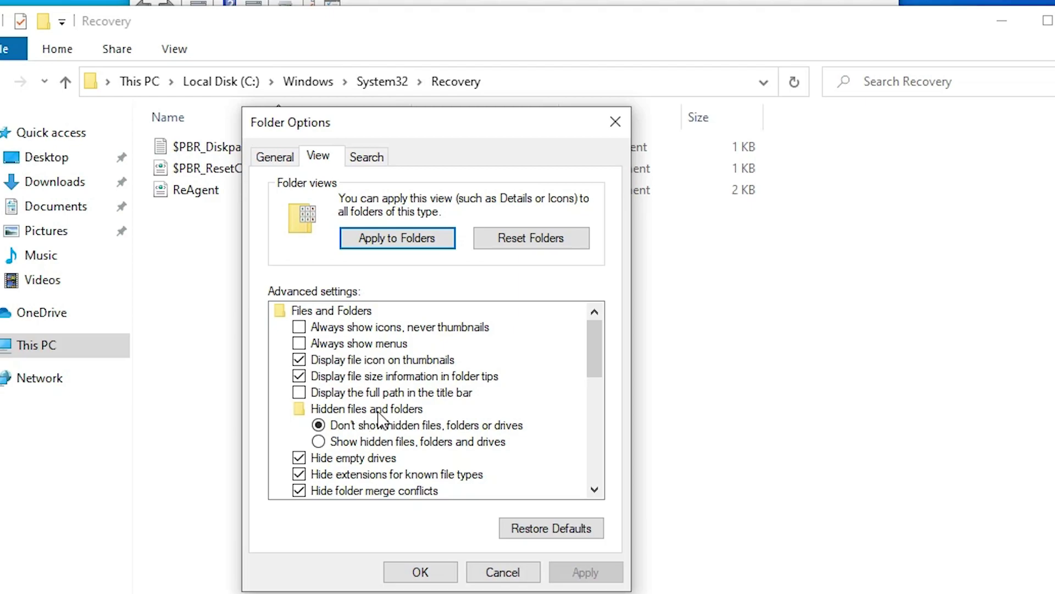
click(367, 442)
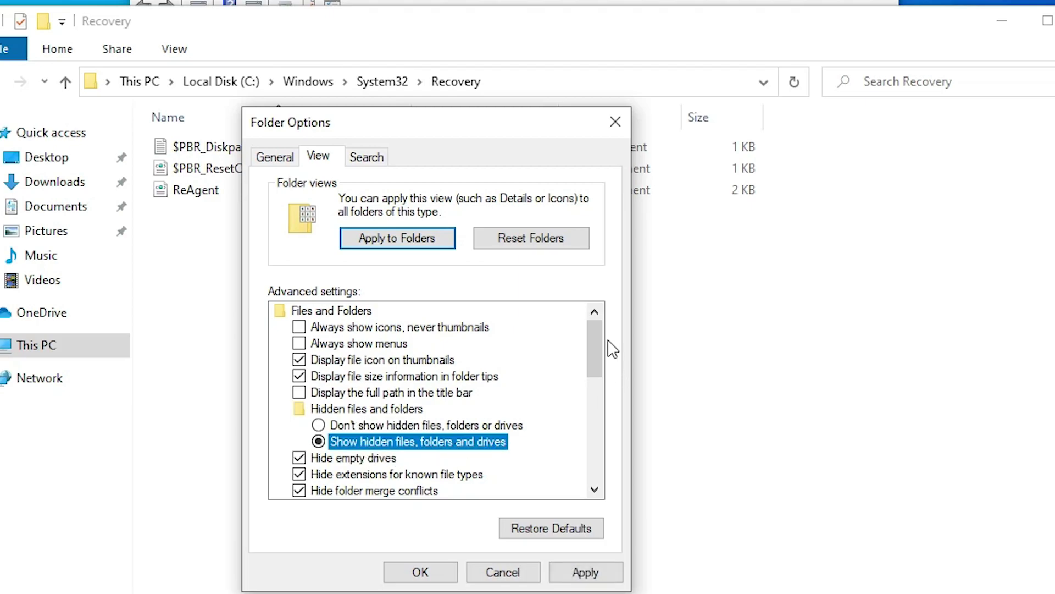
drag(593, 337, 597, 373)
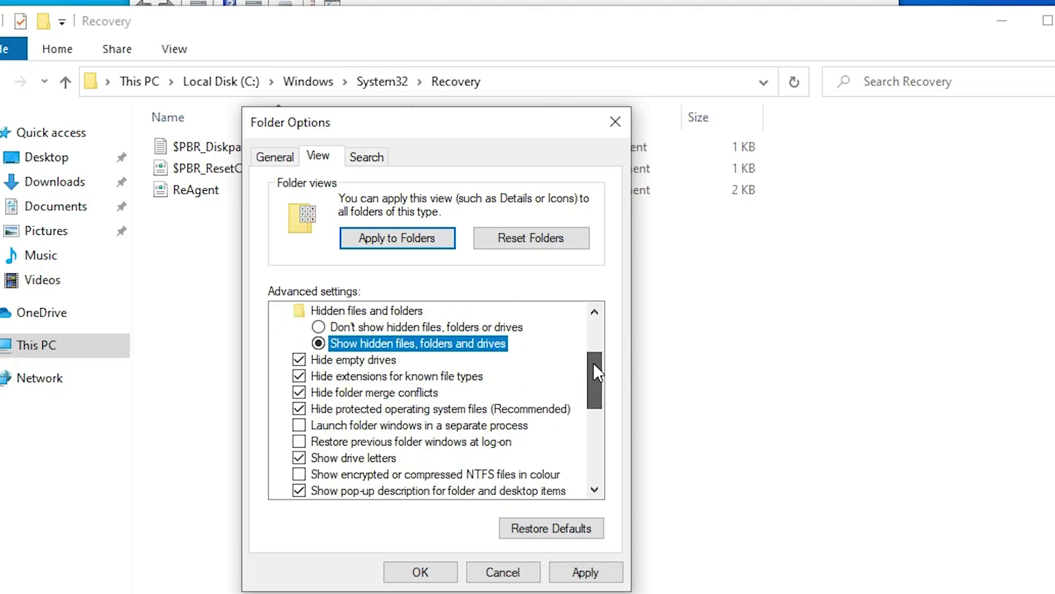
click(300, 409)
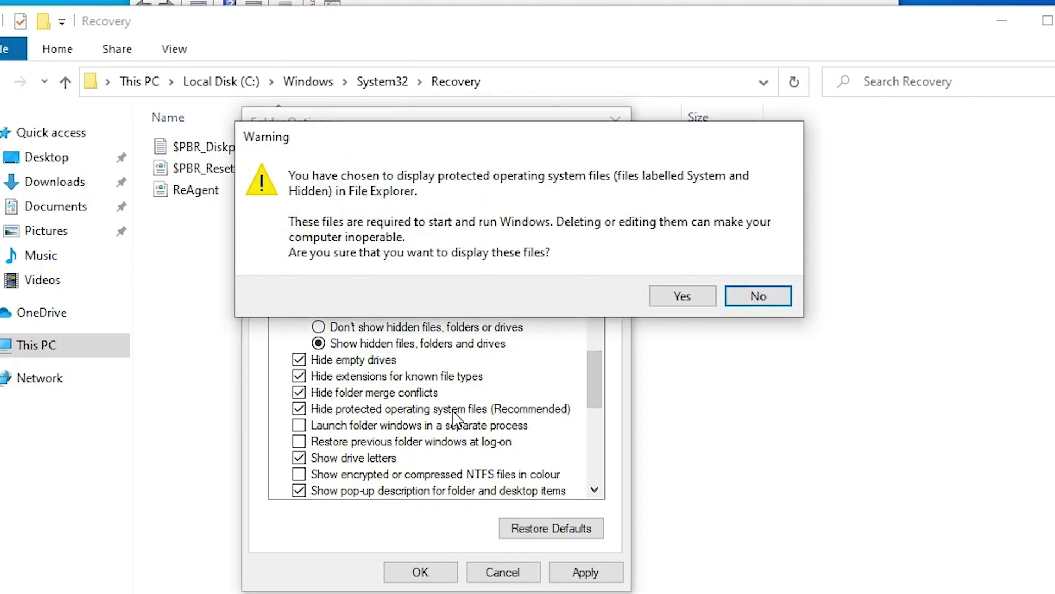
click(701, 301)
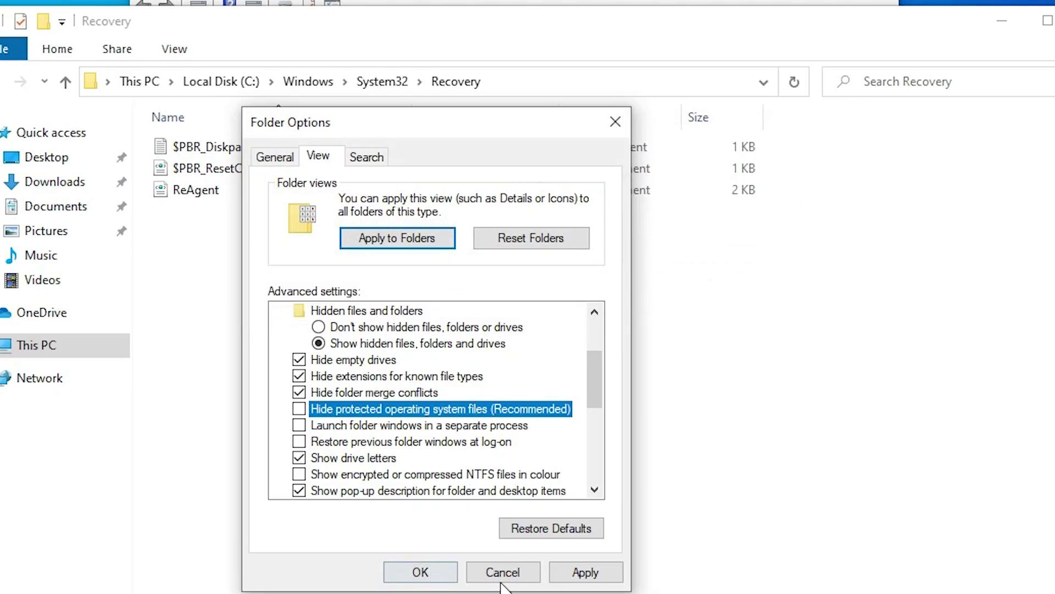
click(586, 572)
click(420, 571)
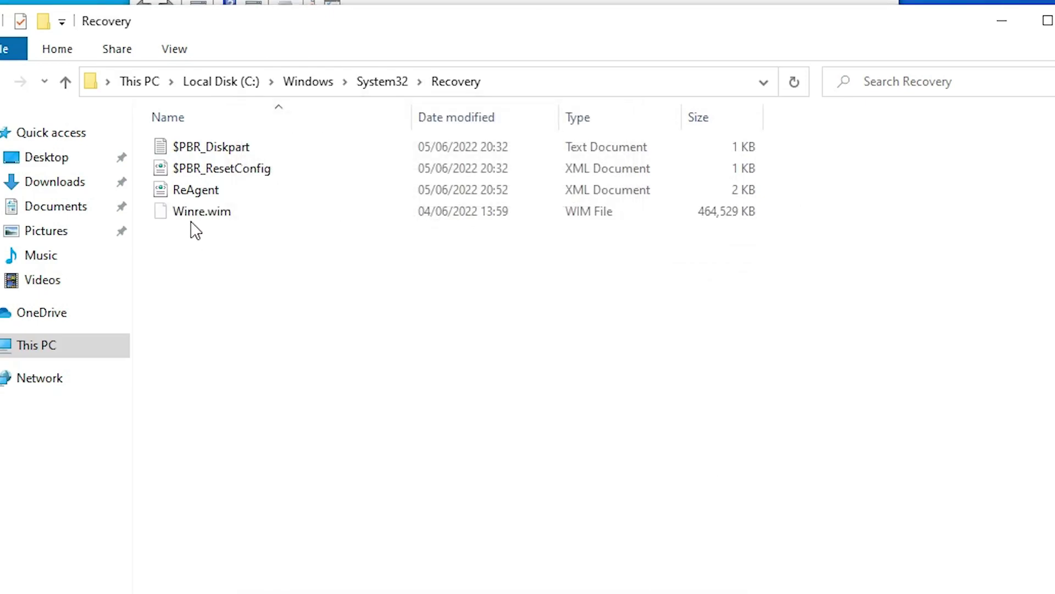
Step: Select the now-visible Winre.wim (464,529 KB) and minimise File Explorer
mouse_move(205, 224)
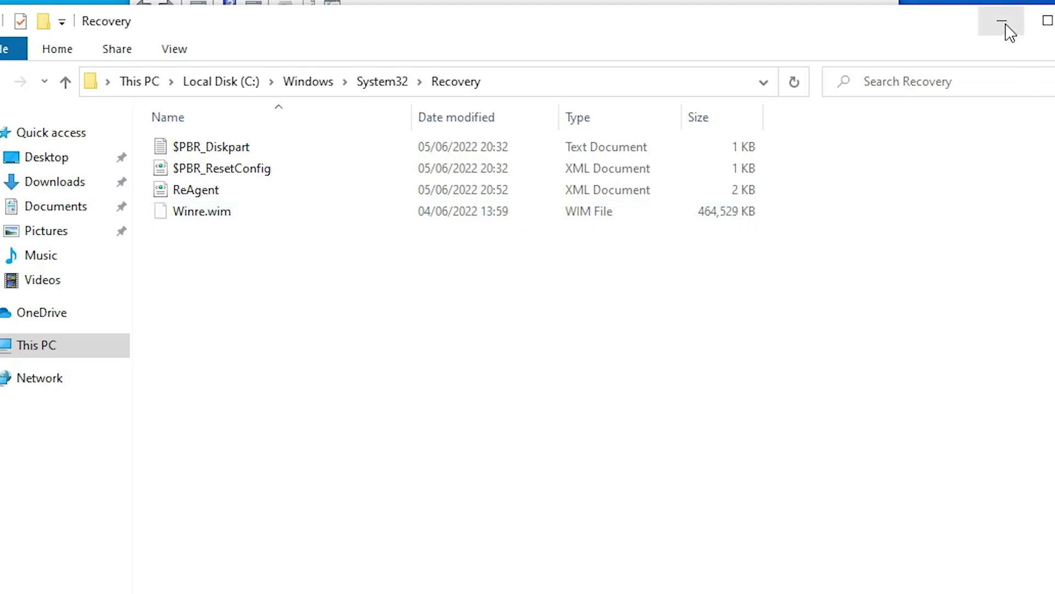
click(230, 213)
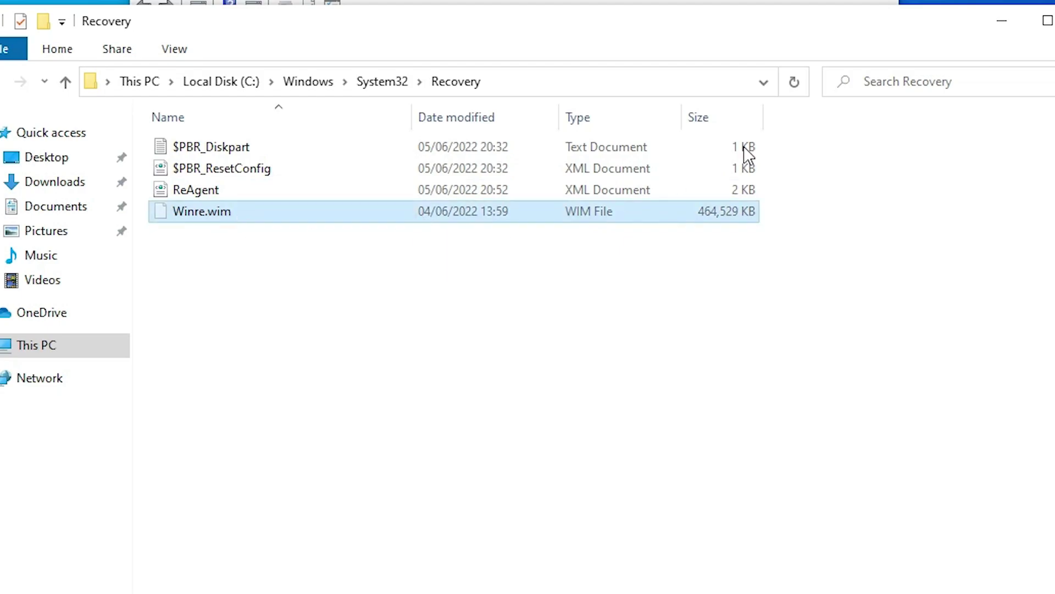
click(1001, 22)
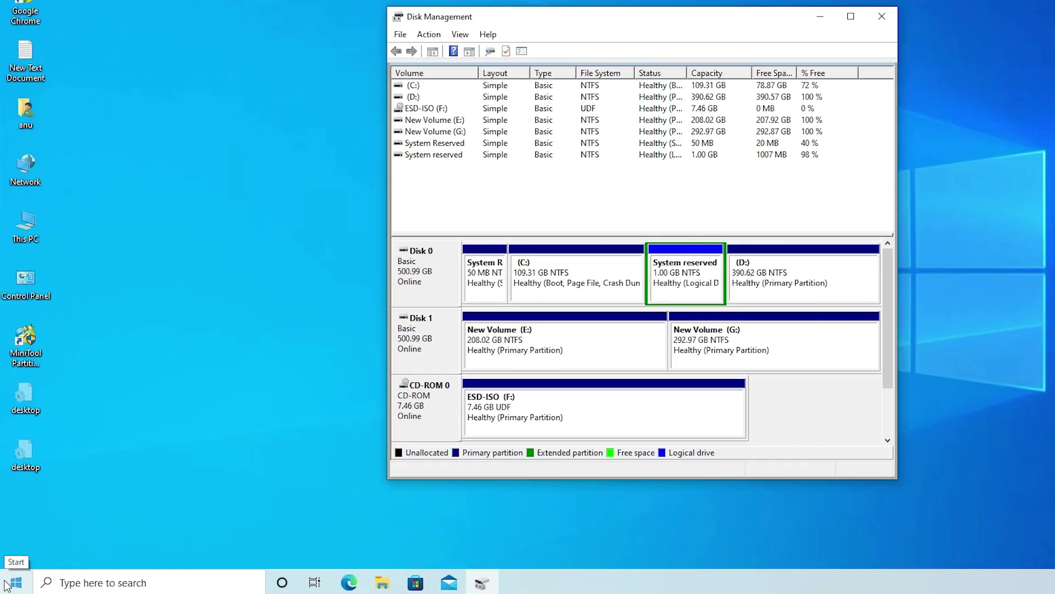
Step: Launch Command Prompt as administrator via a cmd Start search and enter reagentc /info
click(11, 582)
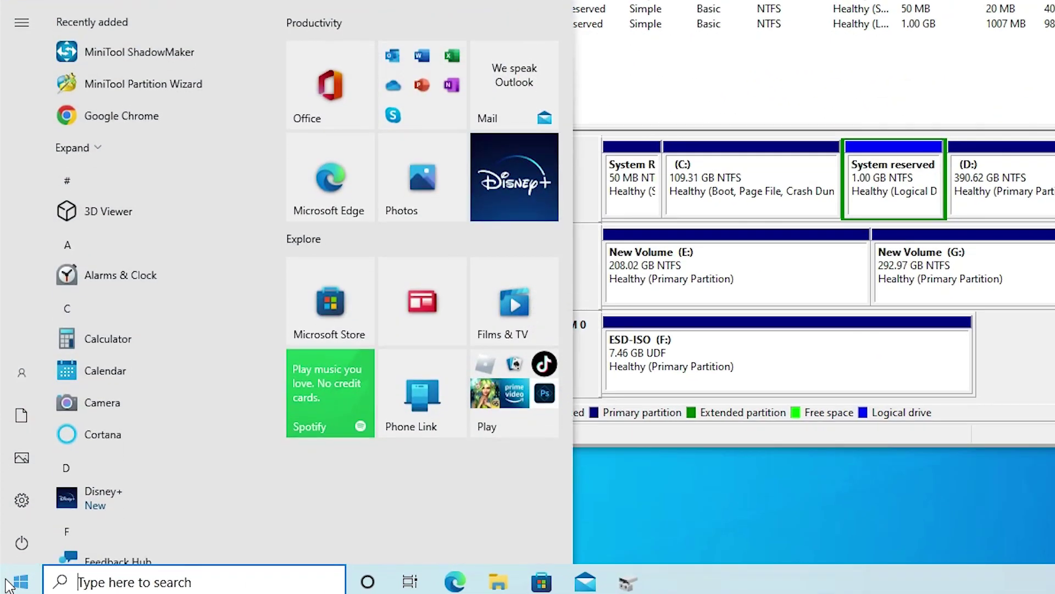
text(cmd)
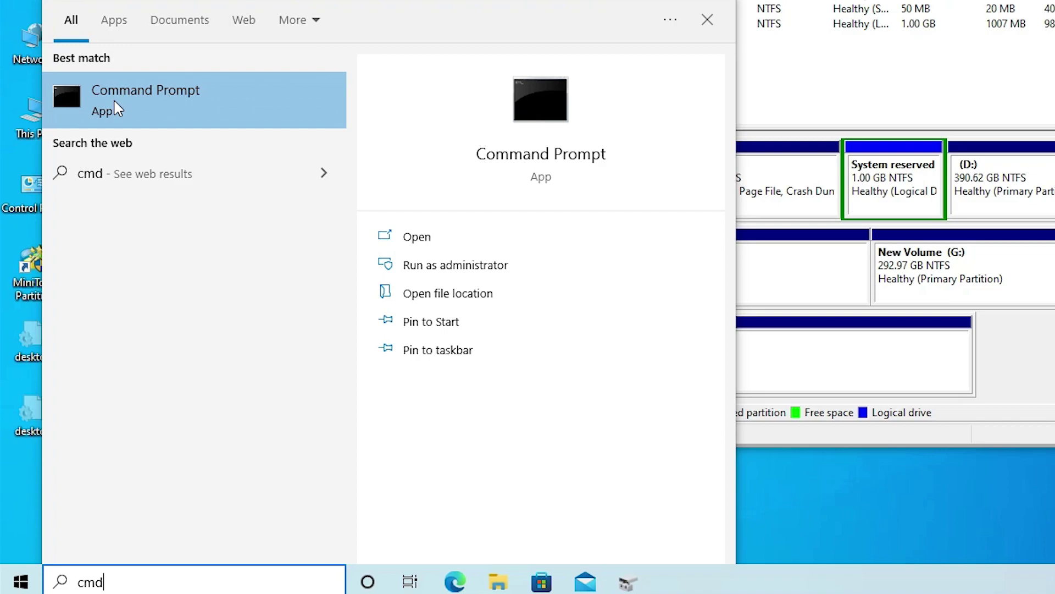
right_click(119, 110)
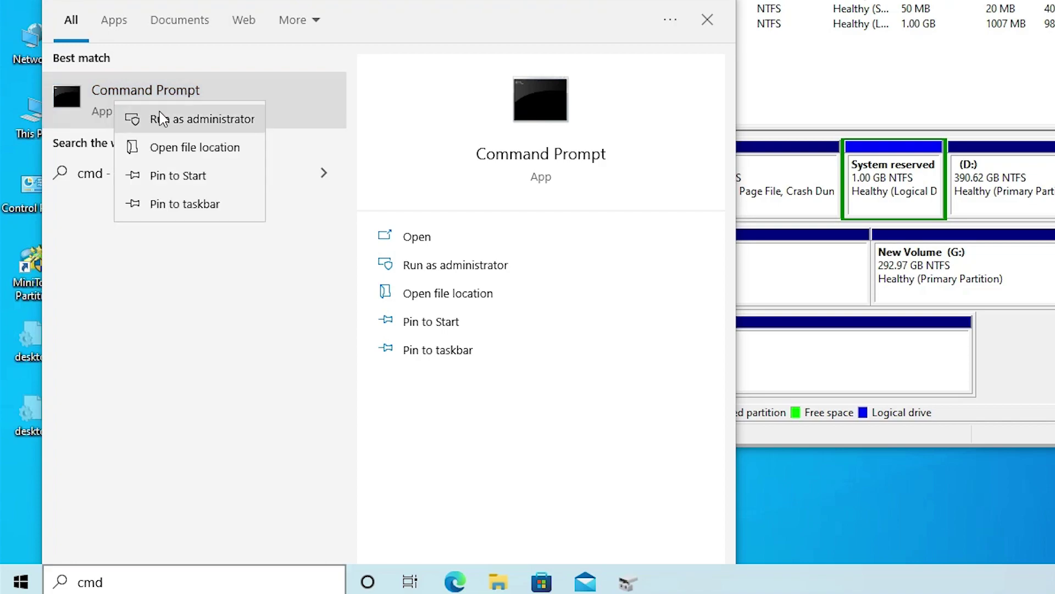
click(218, 124)
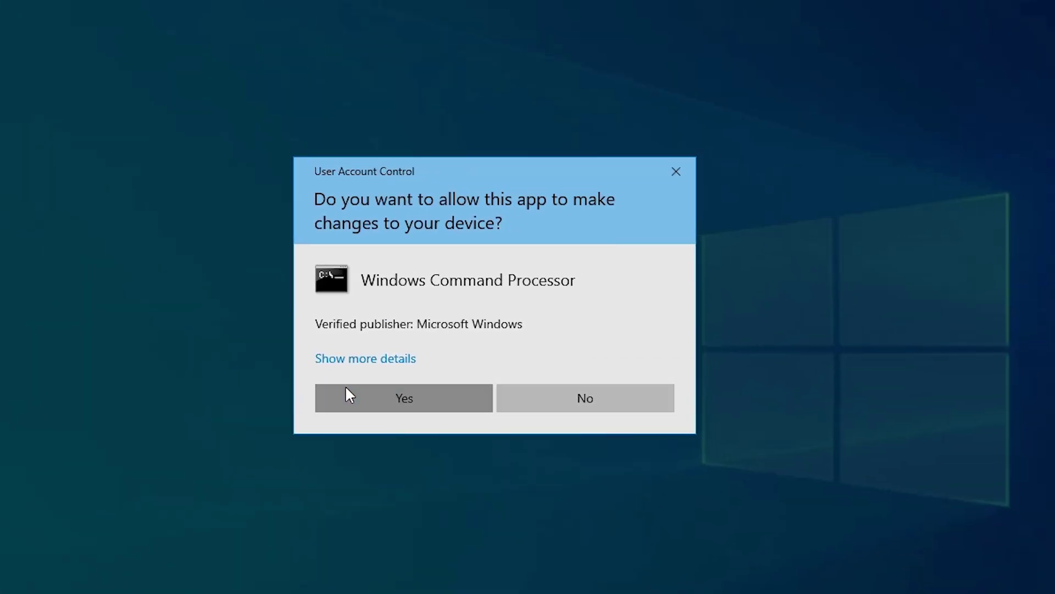
click(350, 394)
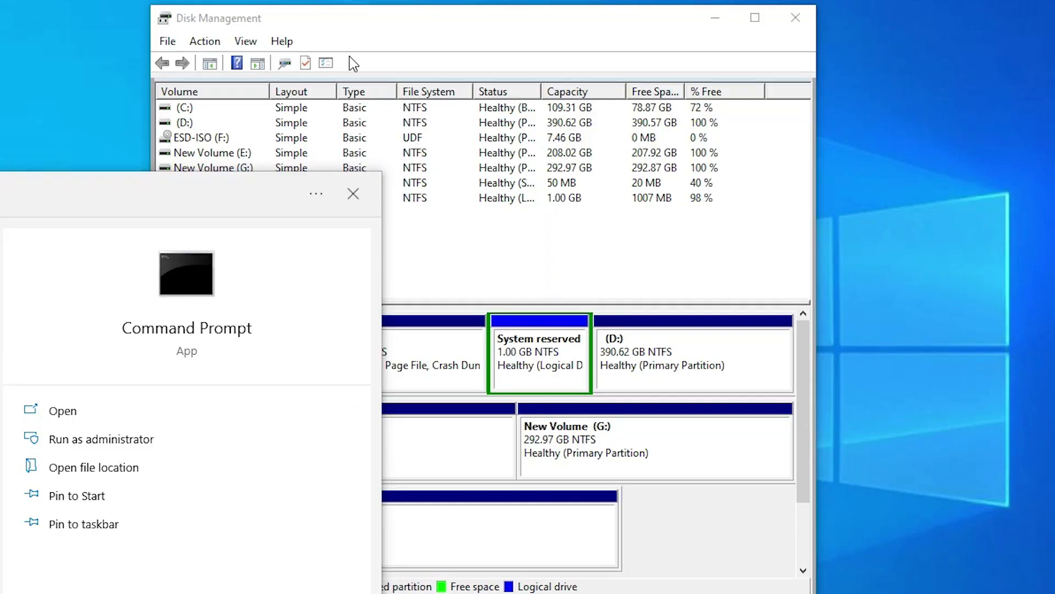
drag(386, 99, 536, 188)
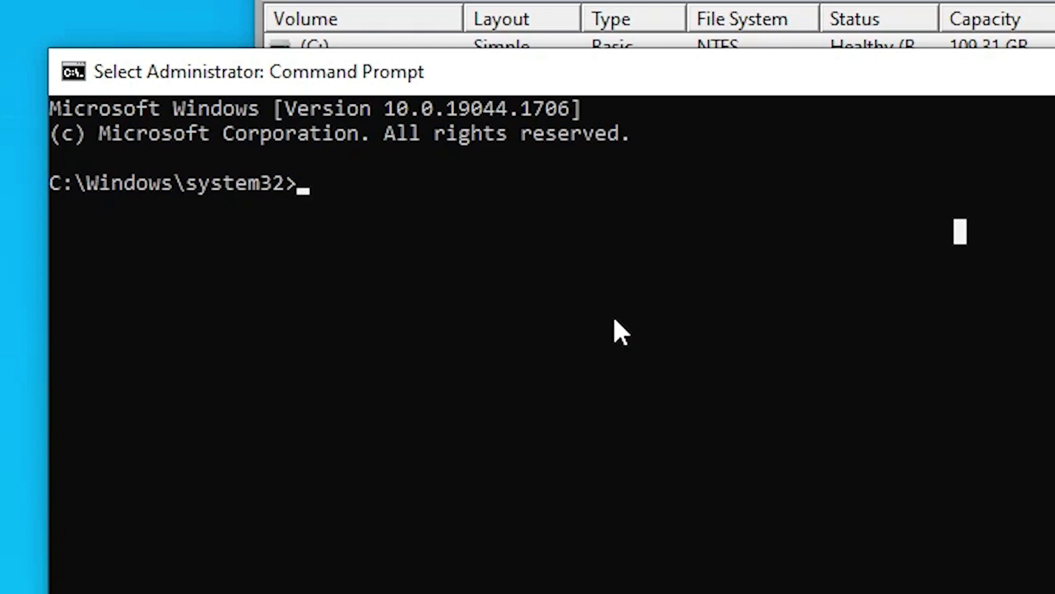
text(reagentc )
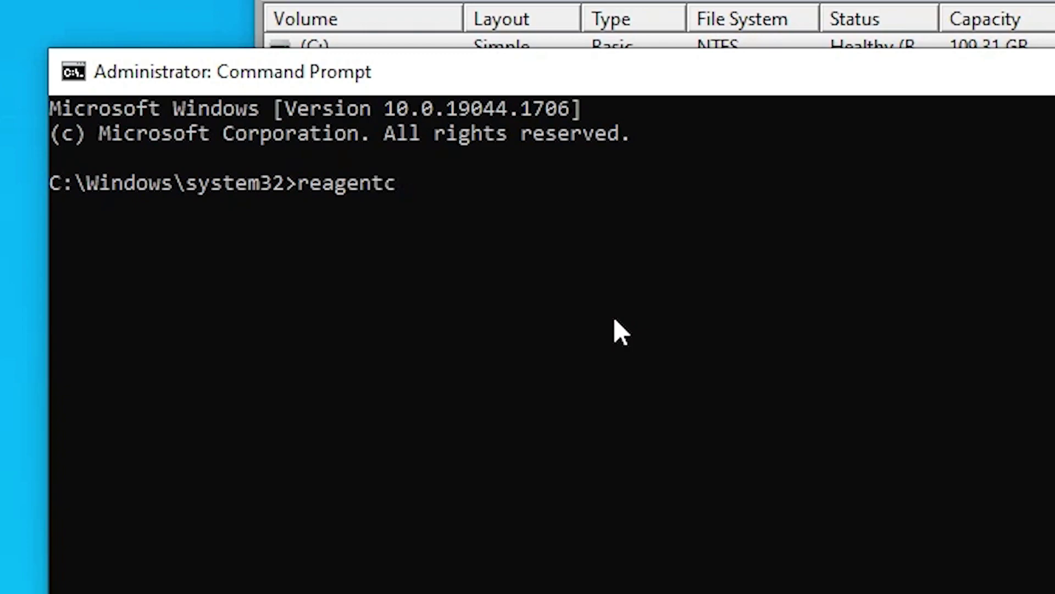
text(/info)
Step: Run reagentc /info and reagentc /disable, finding WinRE already disabled, then minimise the console
key(Return)
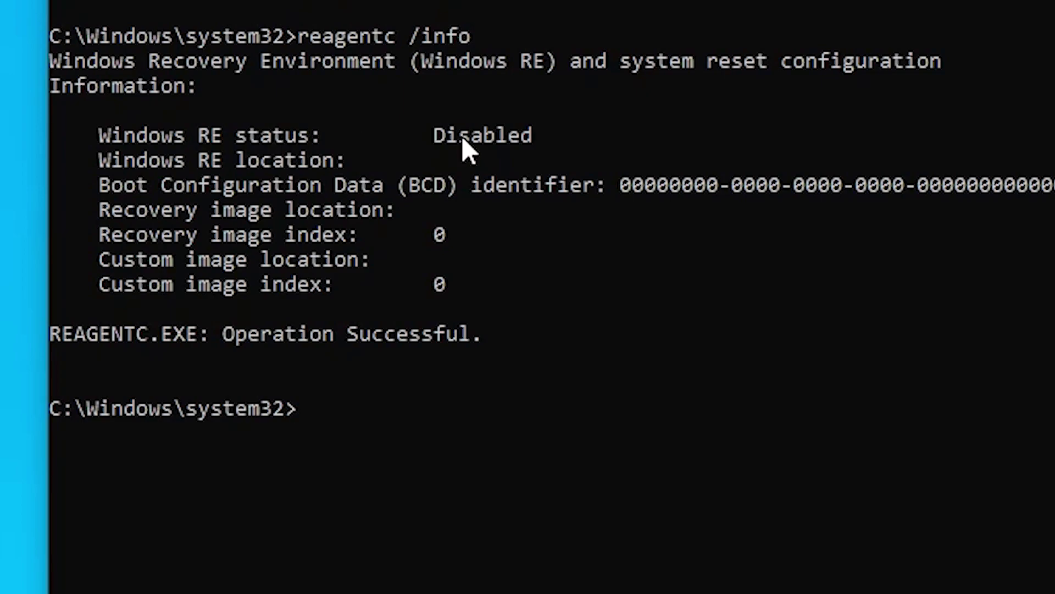
key(Up)
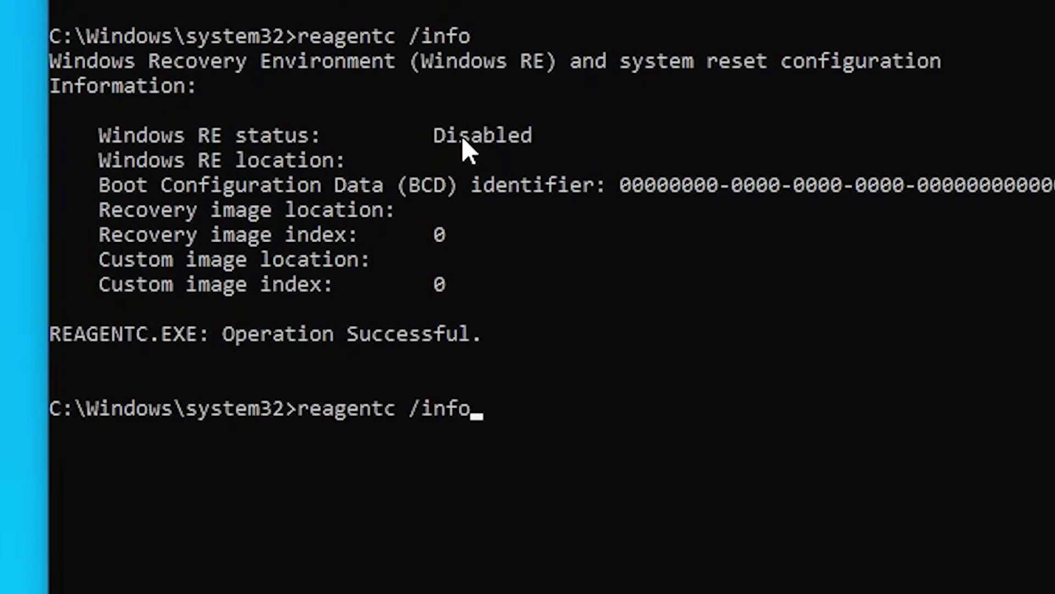
key(BackSpace)
key(BackSpace)
key(BackSpace)
key(BackSpace)
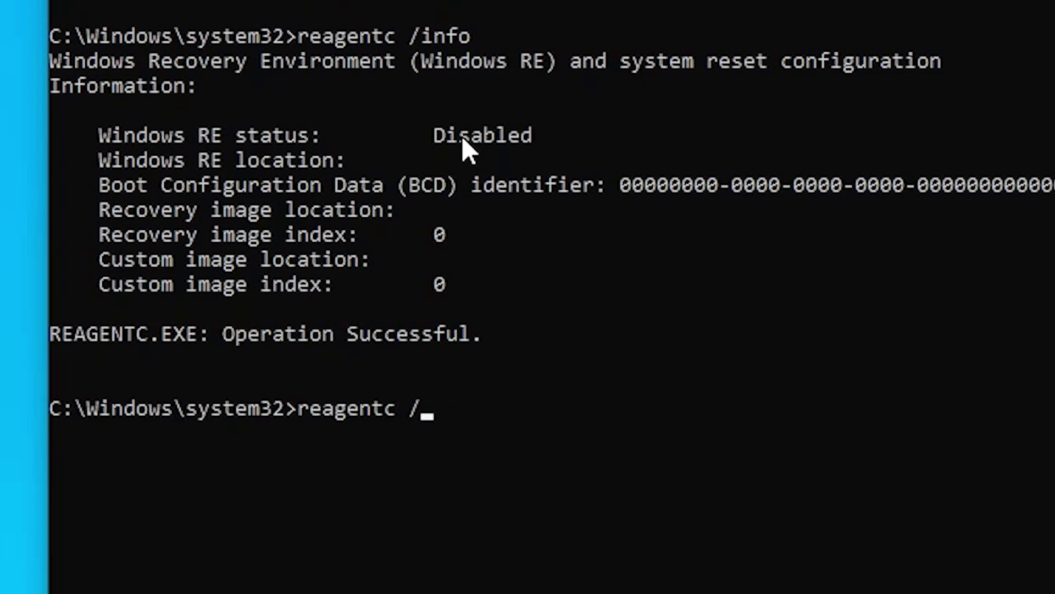
text(disable)
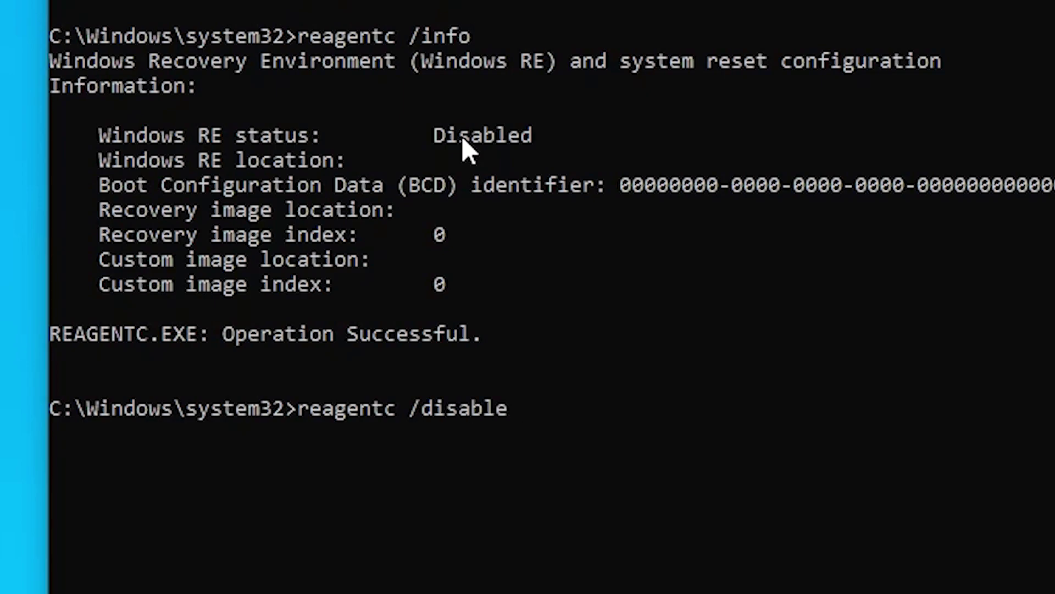
key(Return)
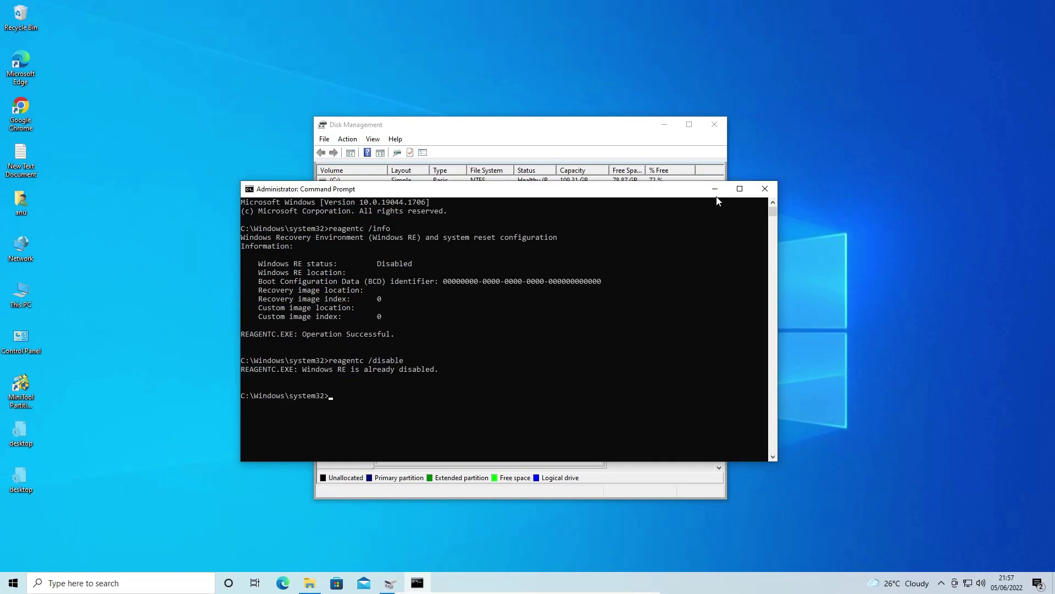
click(715, 189)
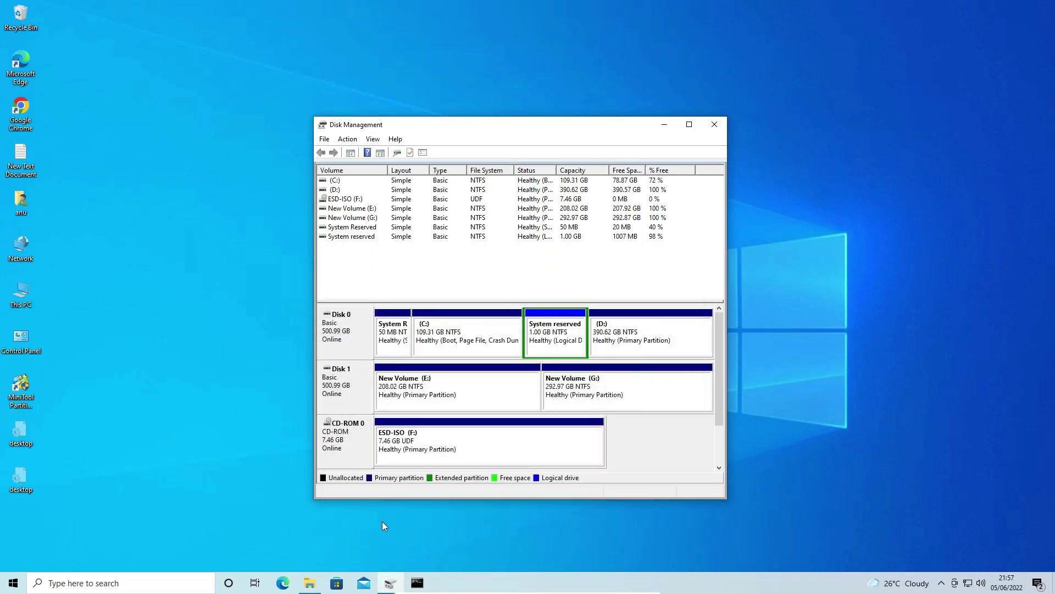
Step: Switch between the Recovery folder and Disk Management, then bring up Disk 0's options
click(318, 583)
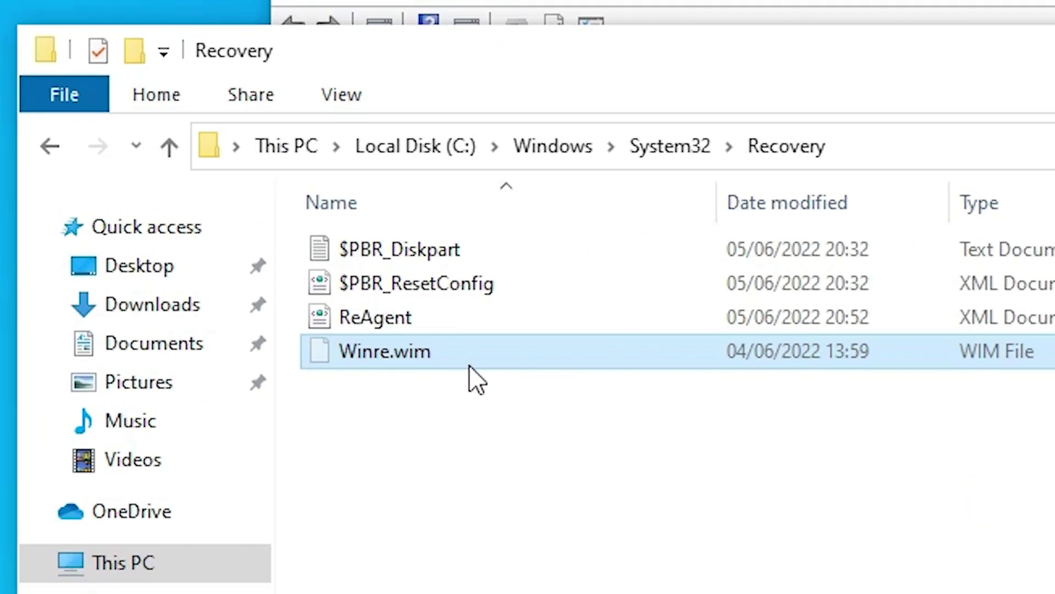
key(F2)
click(528, 355)
key(alt+Tab)
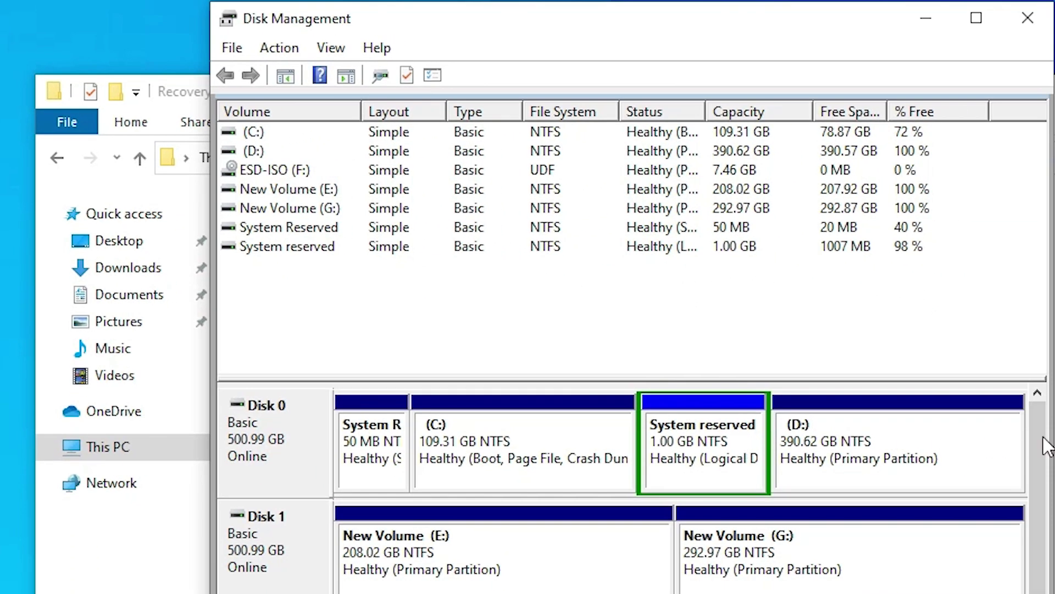
key(alt+Tab)
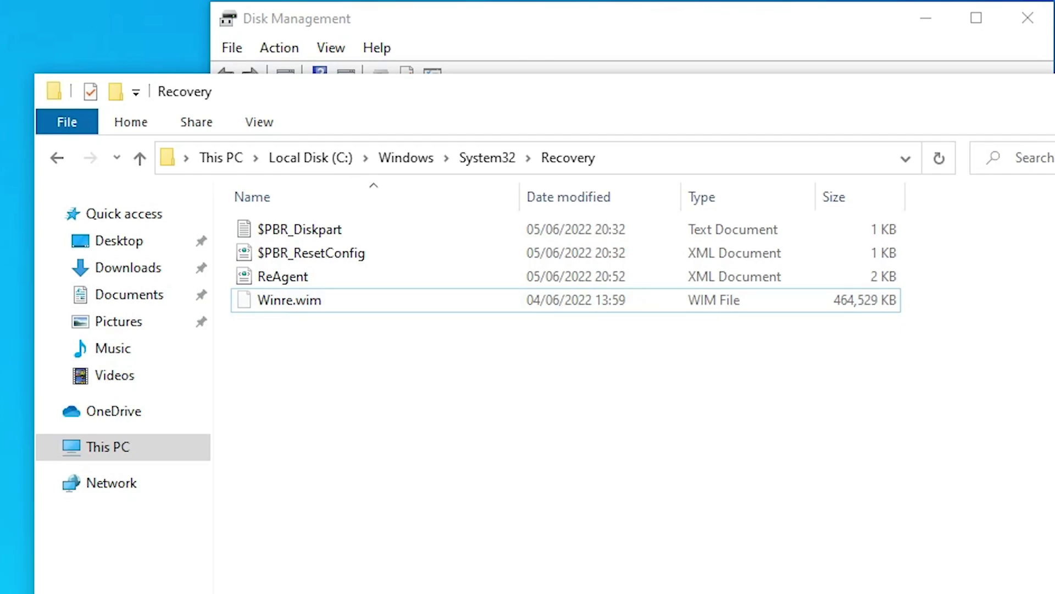
key(alt+Tab)
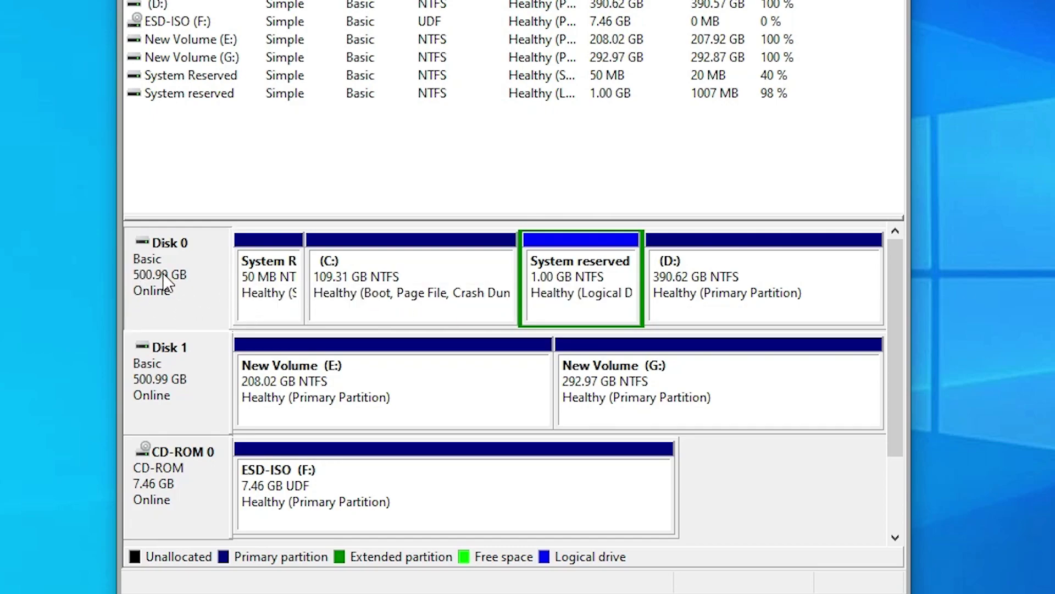
right_click(187, 287)
click(259, 485)
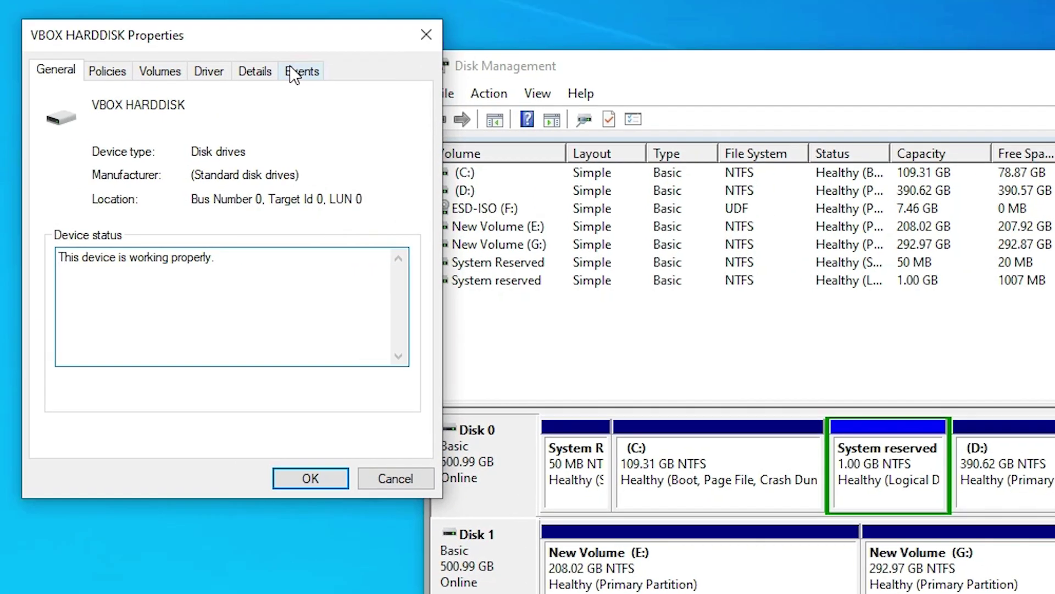
drag(258, 44, 761, 218)
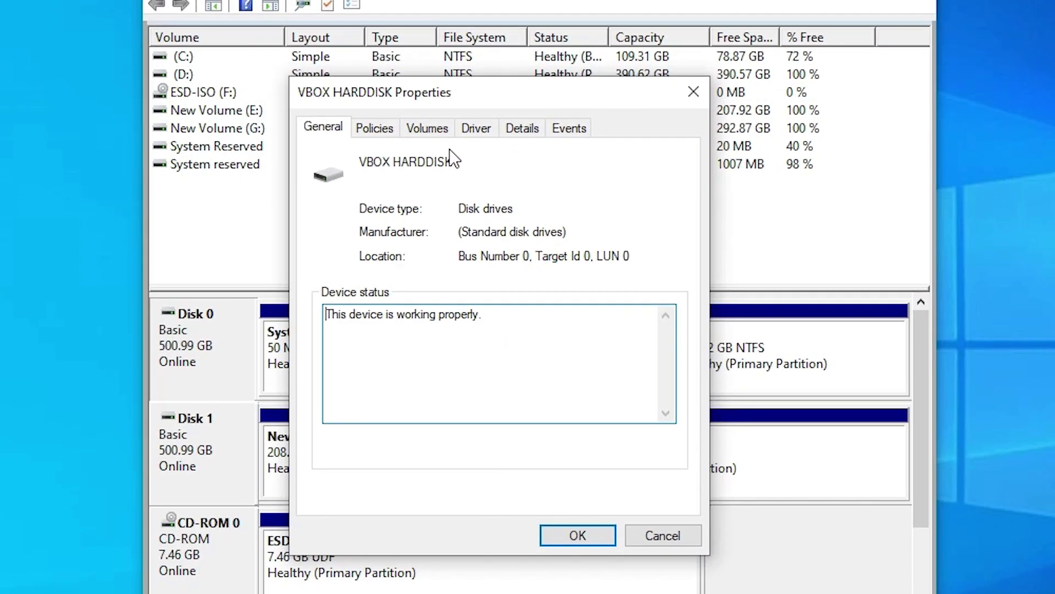
click(438, 130)
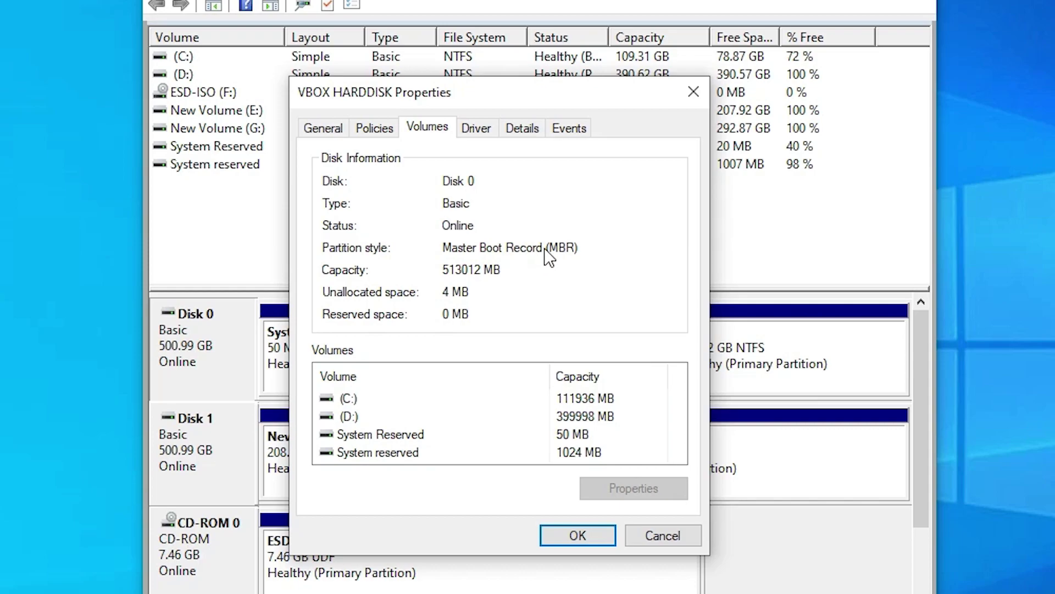
click(575, 539)
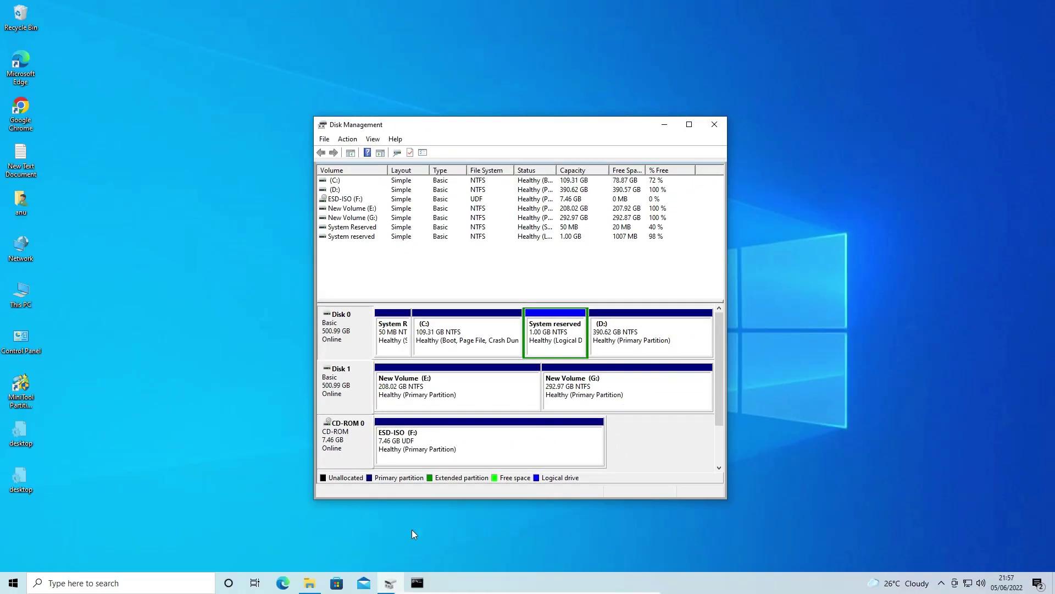
Step: Start DiskPart in the administrator Command Prompt and run list disk
click(416, 583)
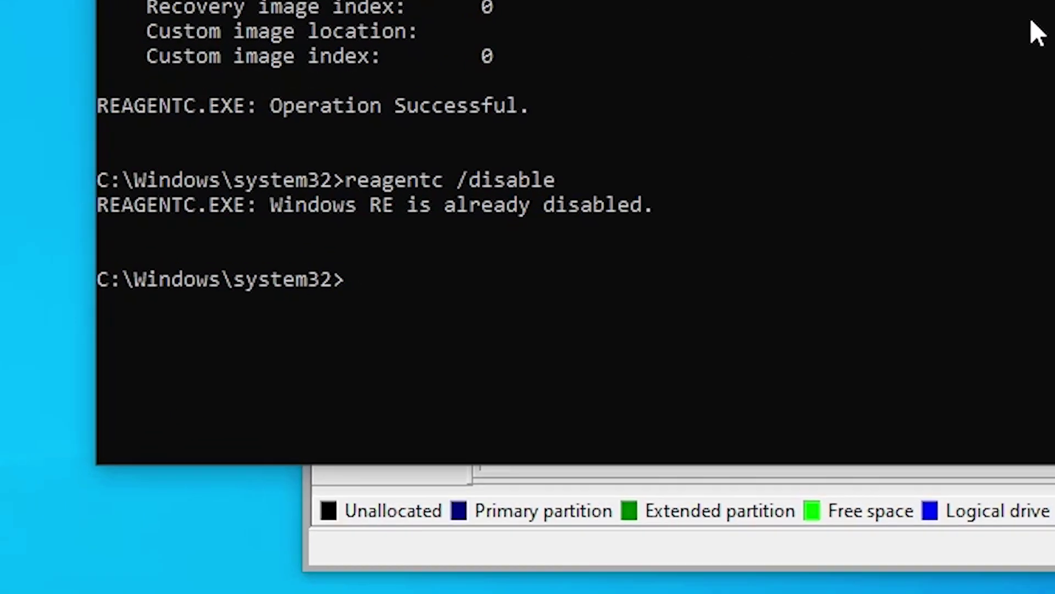
text(diskpart)
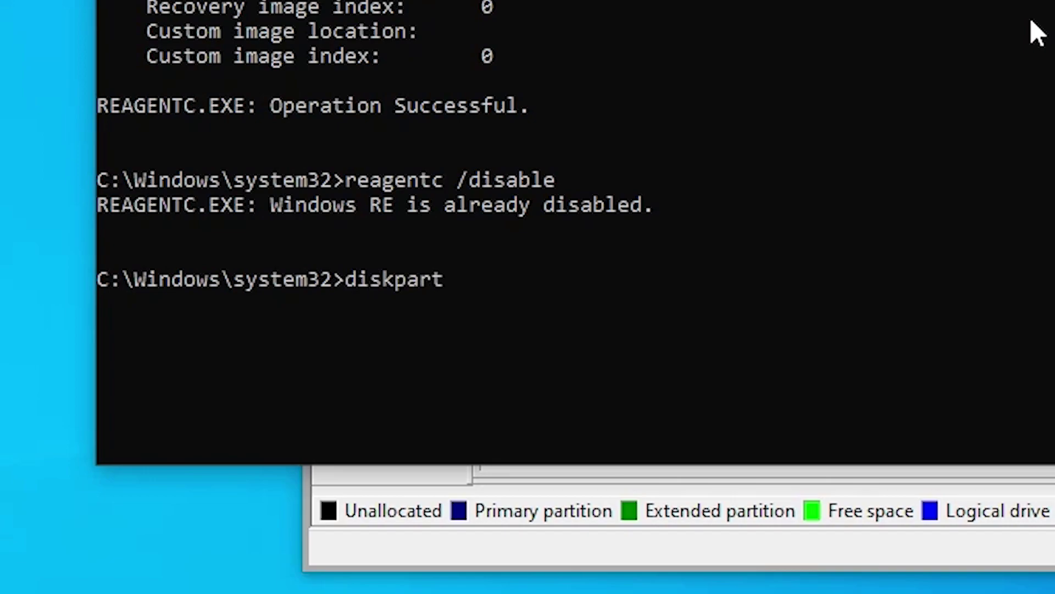
key(Return)
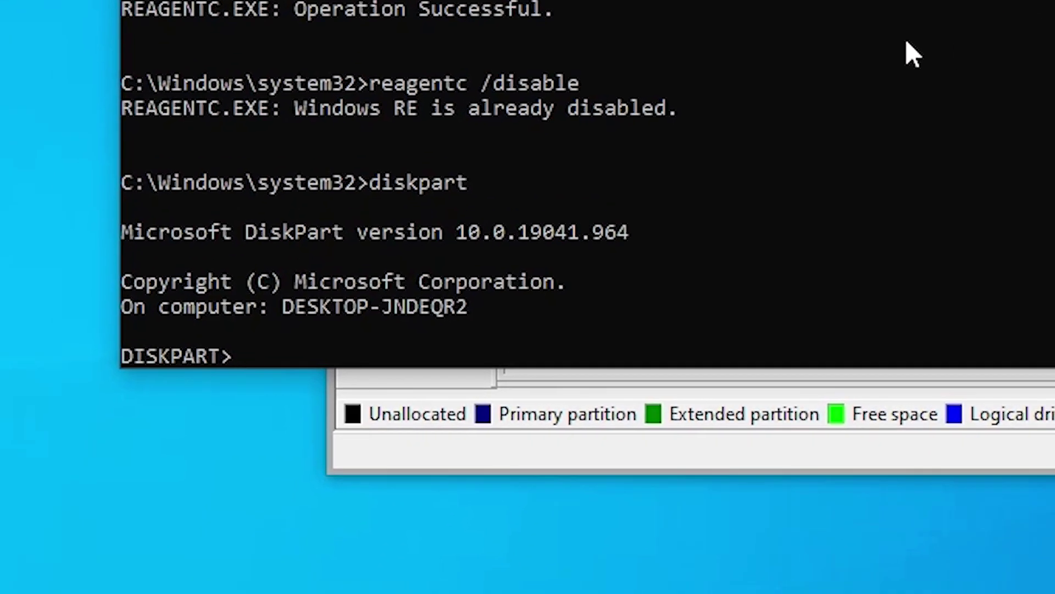
text(list )
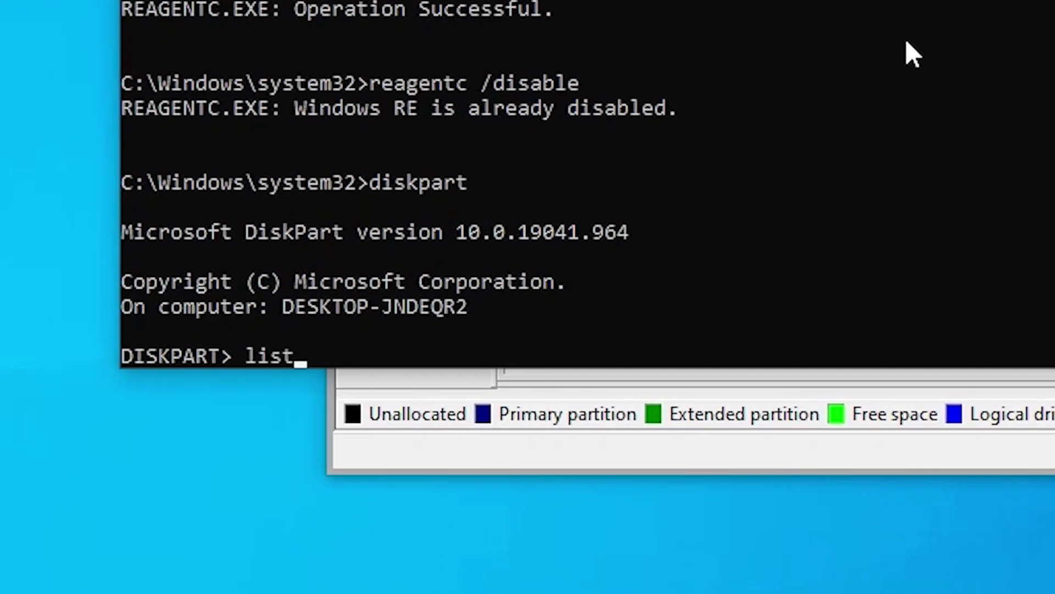
text(disk)
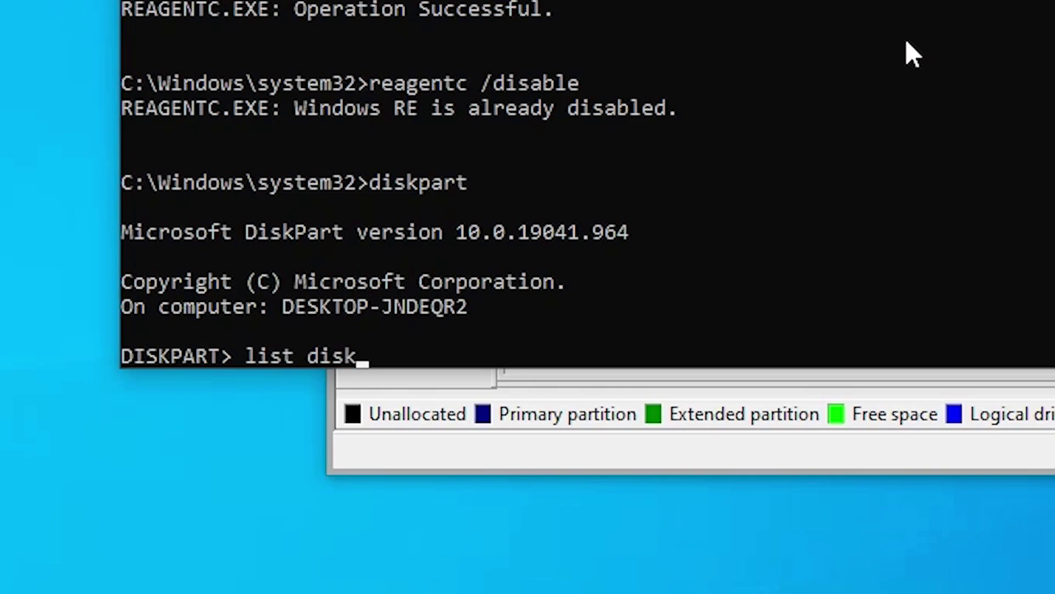
key(Return)
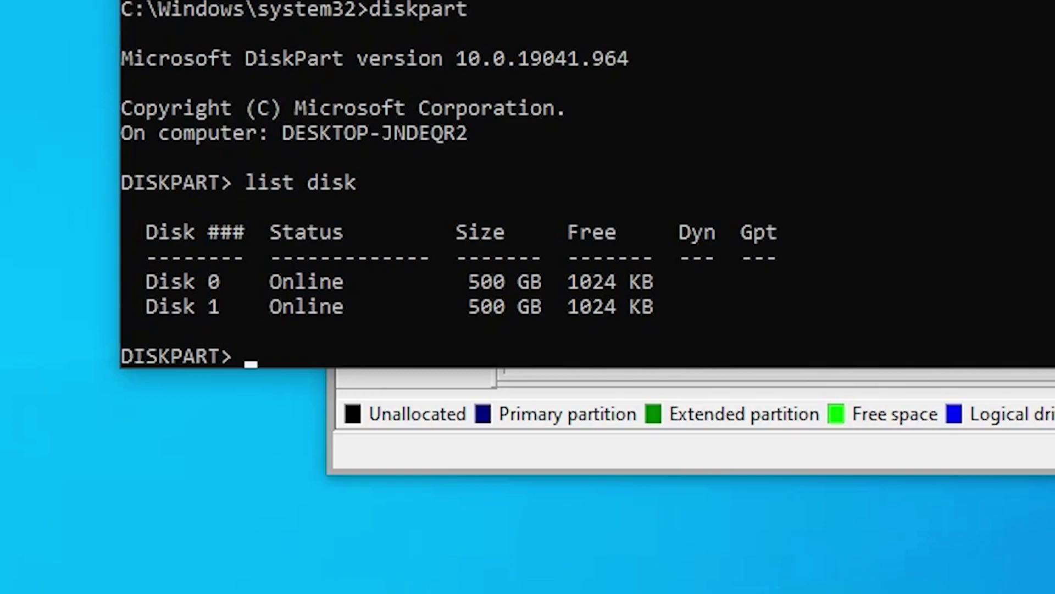
Step: Compare the listed Disk 0 and Disk 1 with Disk Management, then run select disk 0
key(alt+Tab)
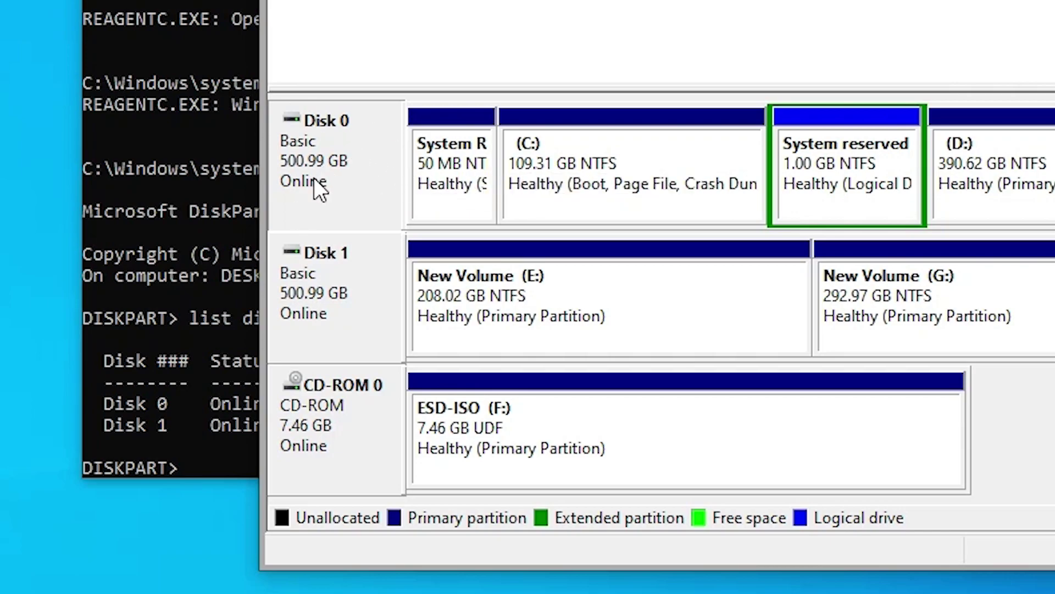
click(105, 402)
drag(169, 406, 105, 411)
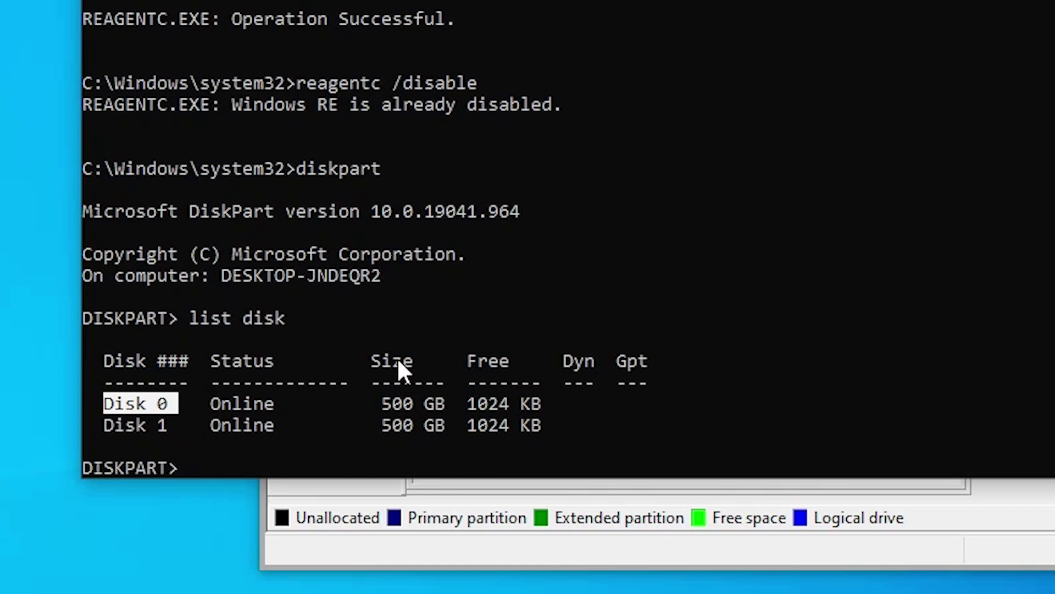
drag(169, 426, 105, 426)
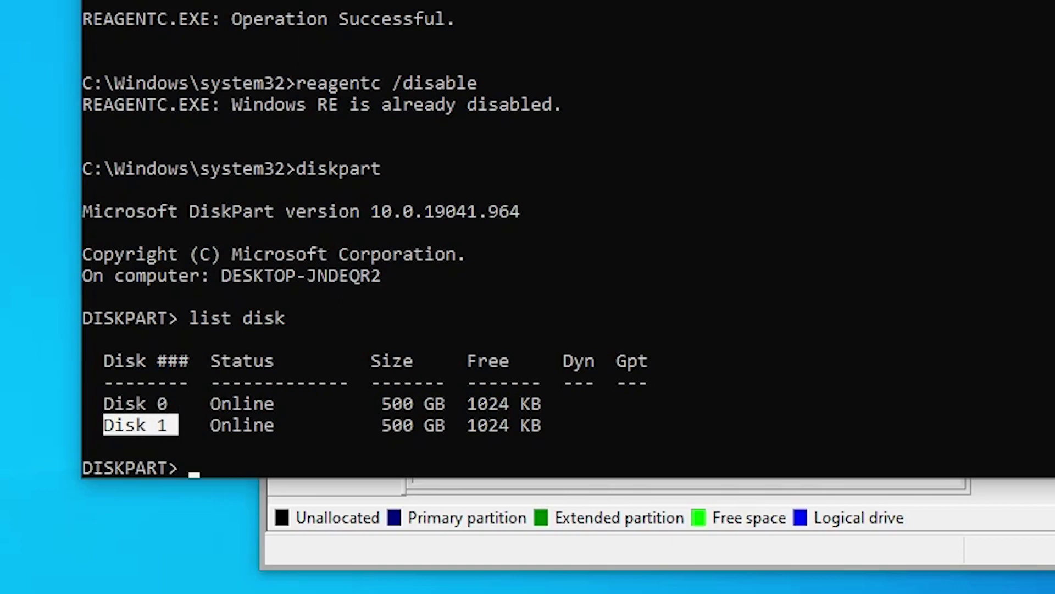
key(alt+Tab)
key(alt+Tab)
click(222, 445)
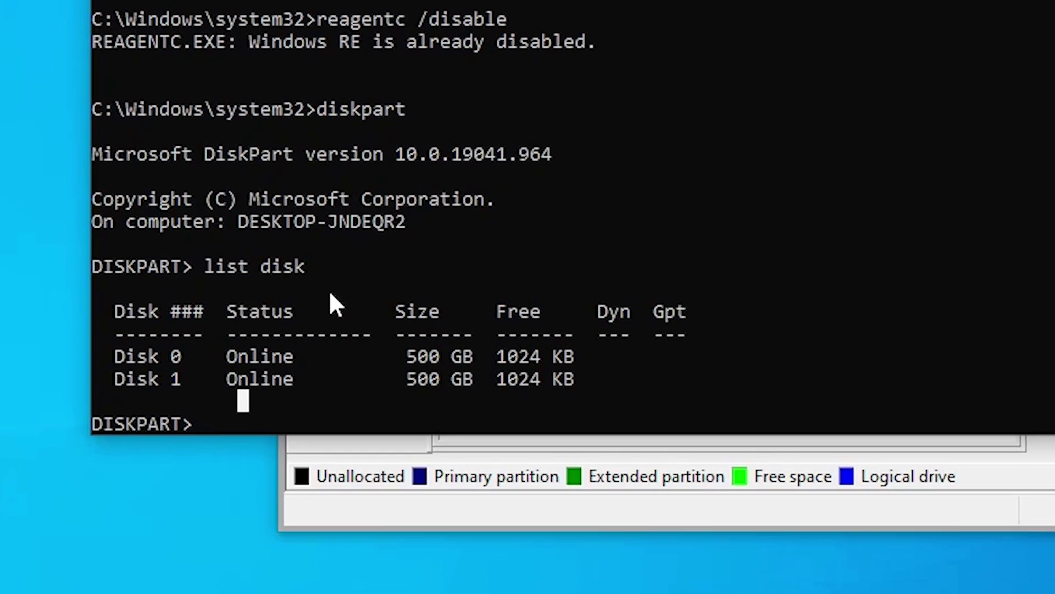
text(selec)
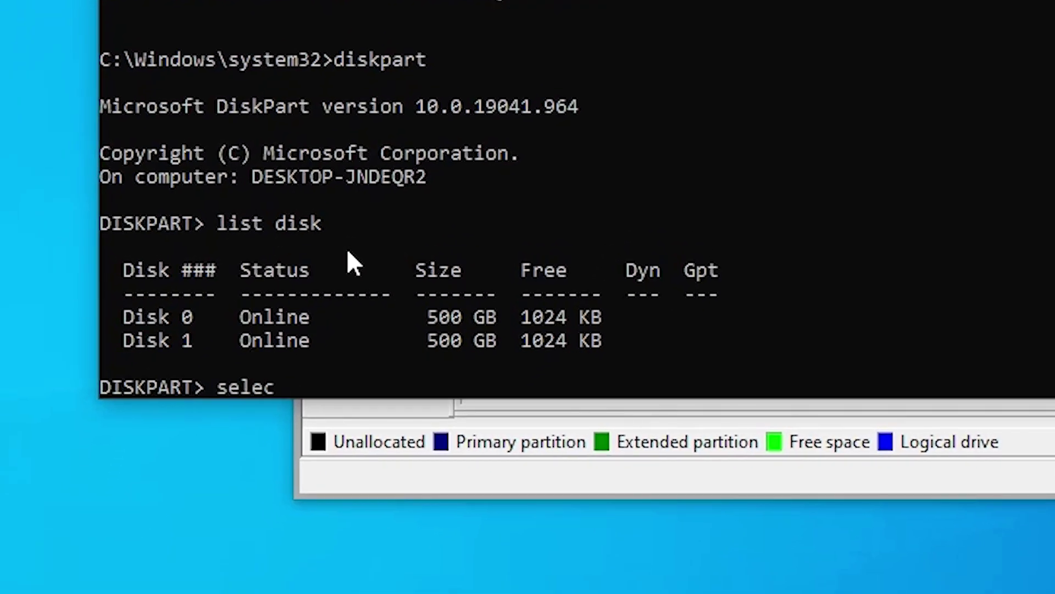
text(t disk 0)
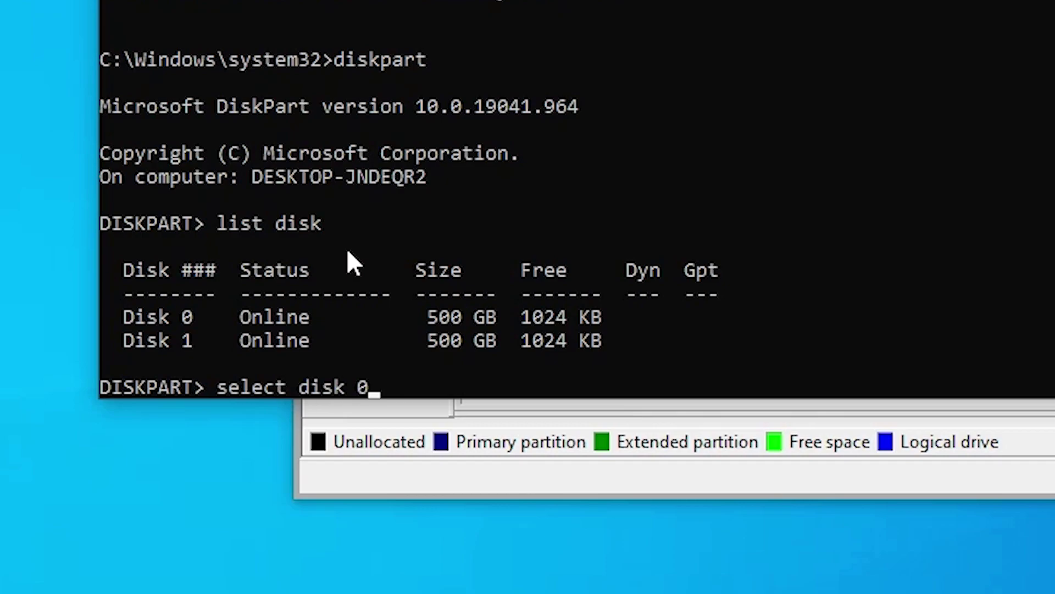
key(Return)
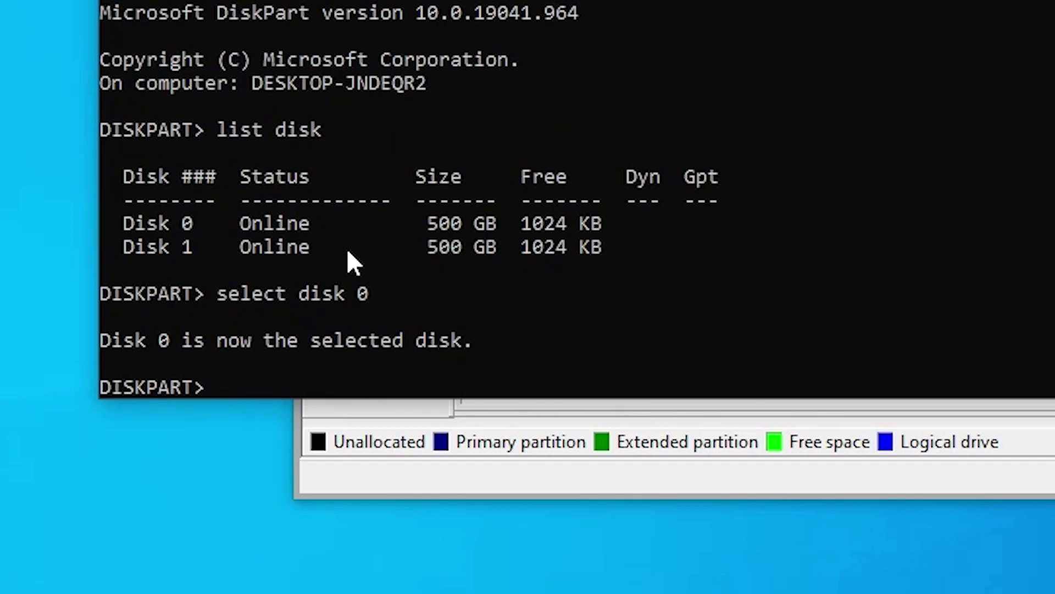
click(424, 8)
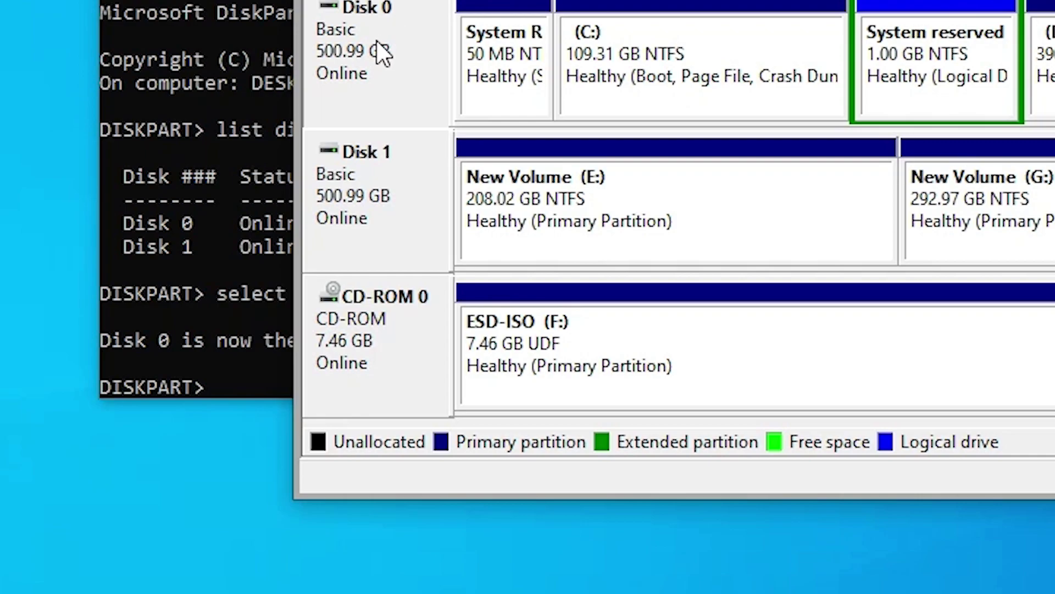
Step: List Disk 0's partitions in DiskPart with list partition
click(149, 19)
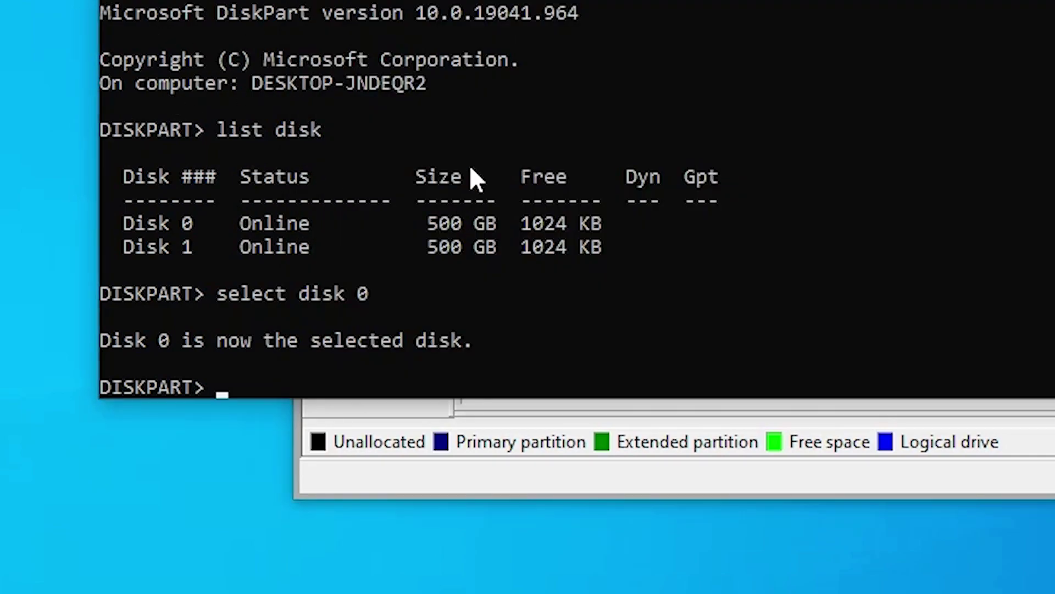
text(list pa)
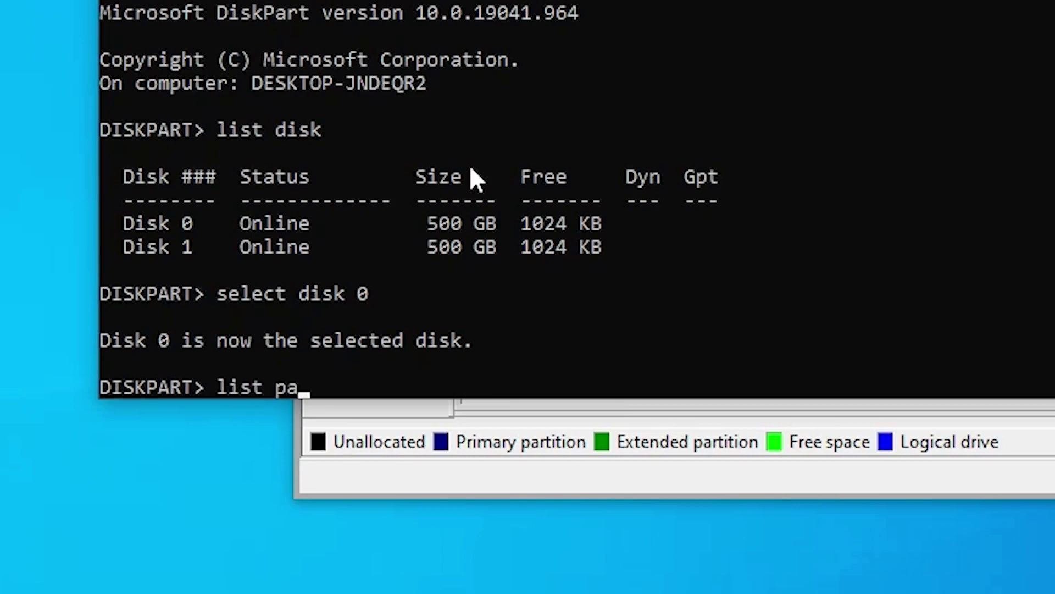
text(rtition)
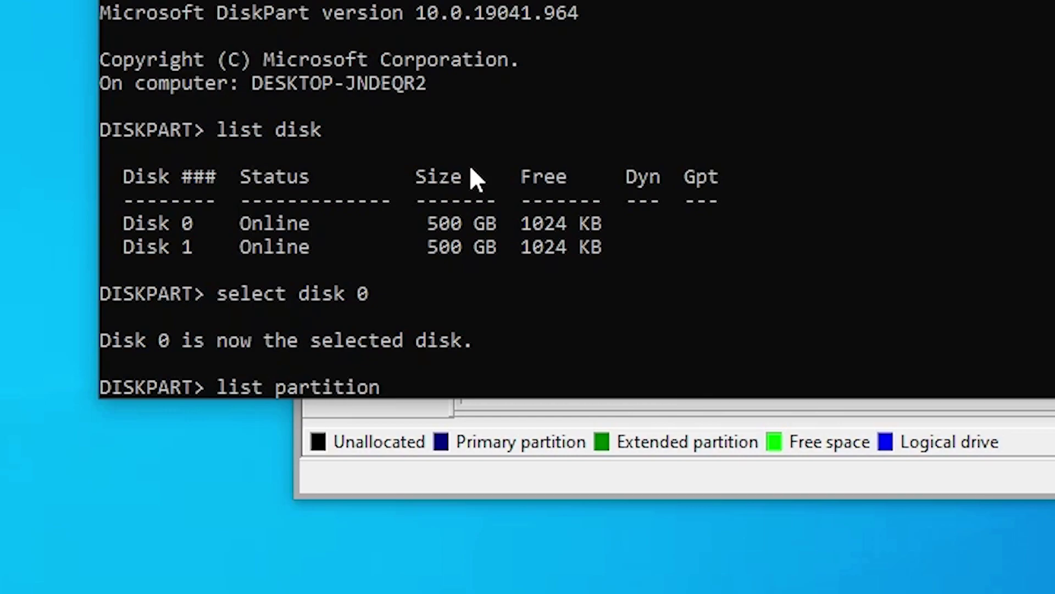
key(Return)
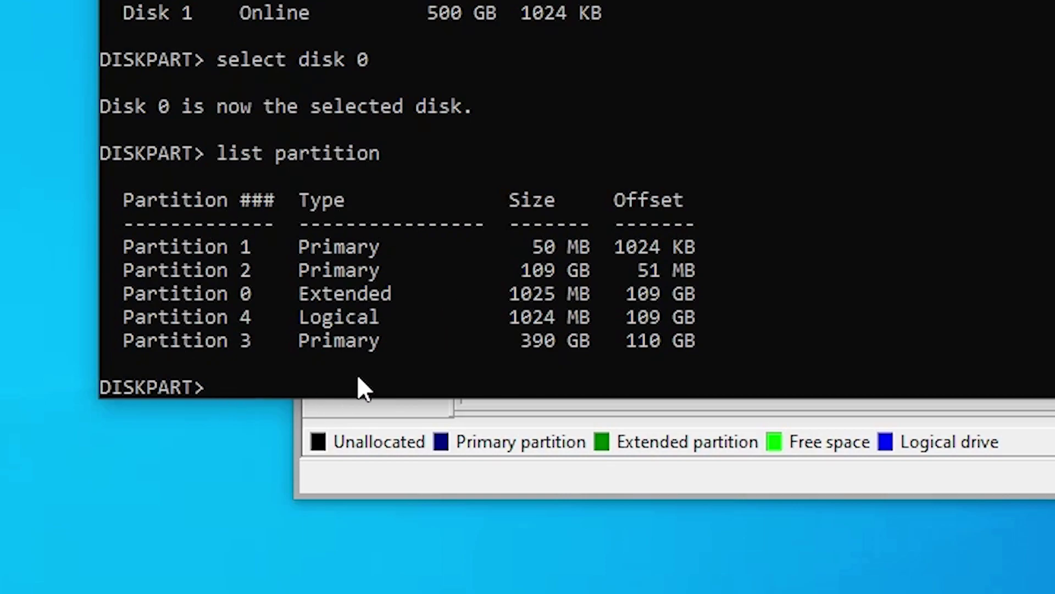
Step: Select the 1024 MB logical Partition 4 with select partition 4
mouse_move(133, 318)
mouse_down()
mouse_move(607, 325)
mouse_move(131, 324)
mouse_up()
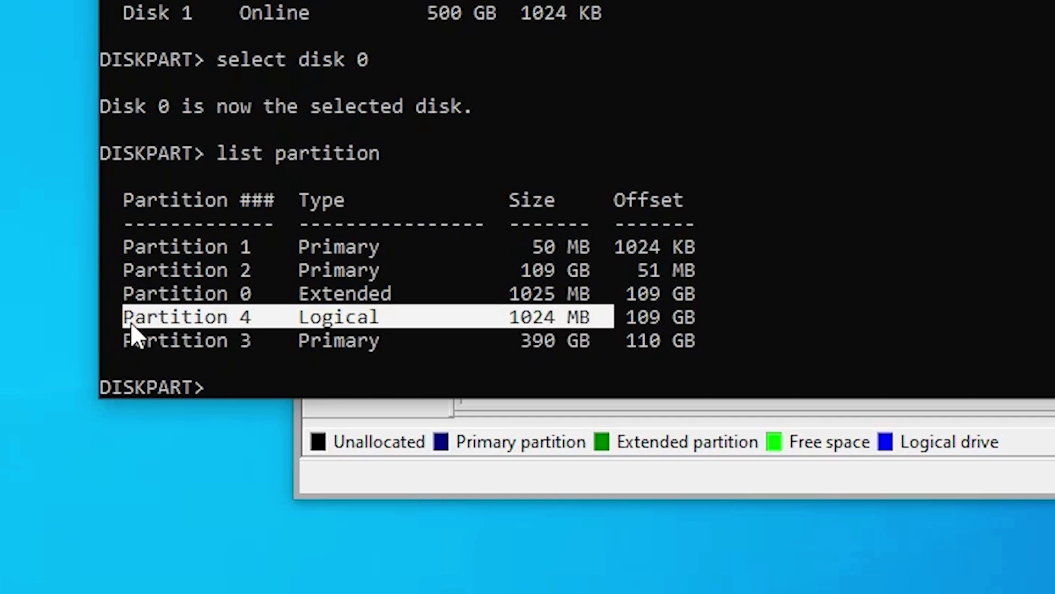
double_click(192, 322)
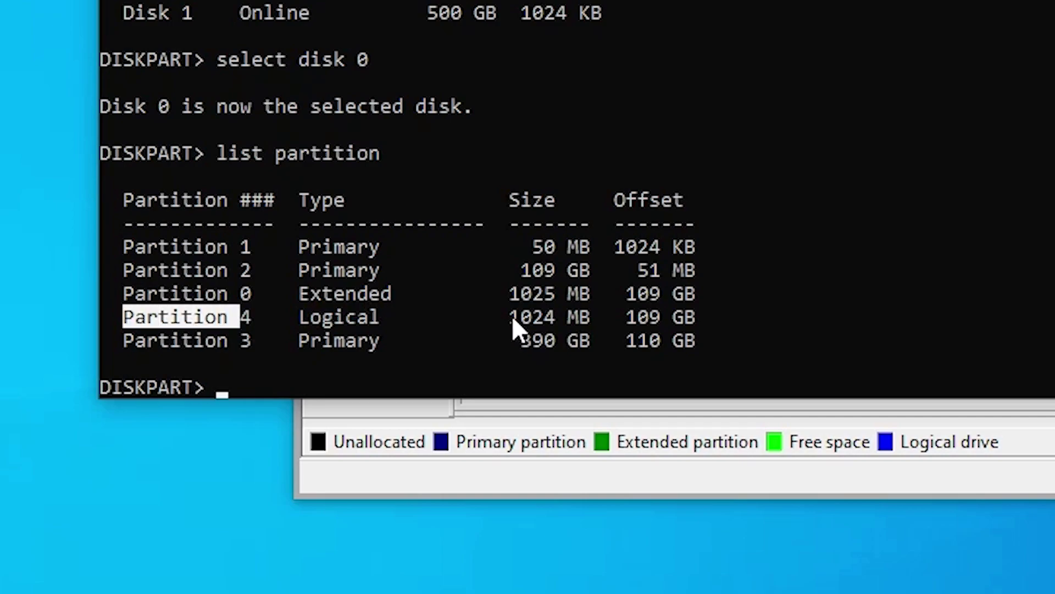
text(select partition )
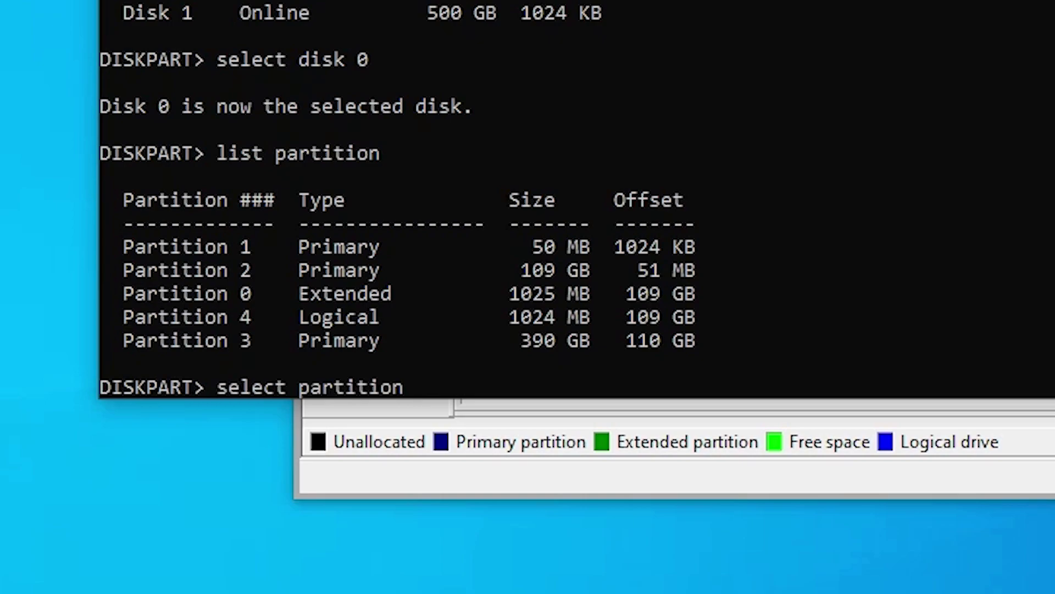
text(4)
drag(166, 321, 364, 325)
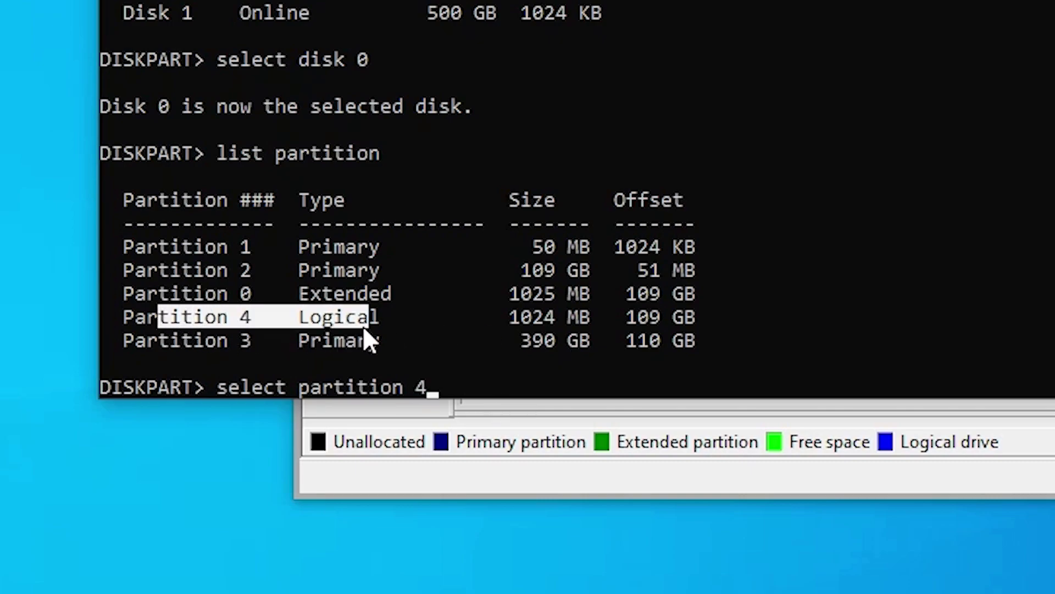
click(469, 384)
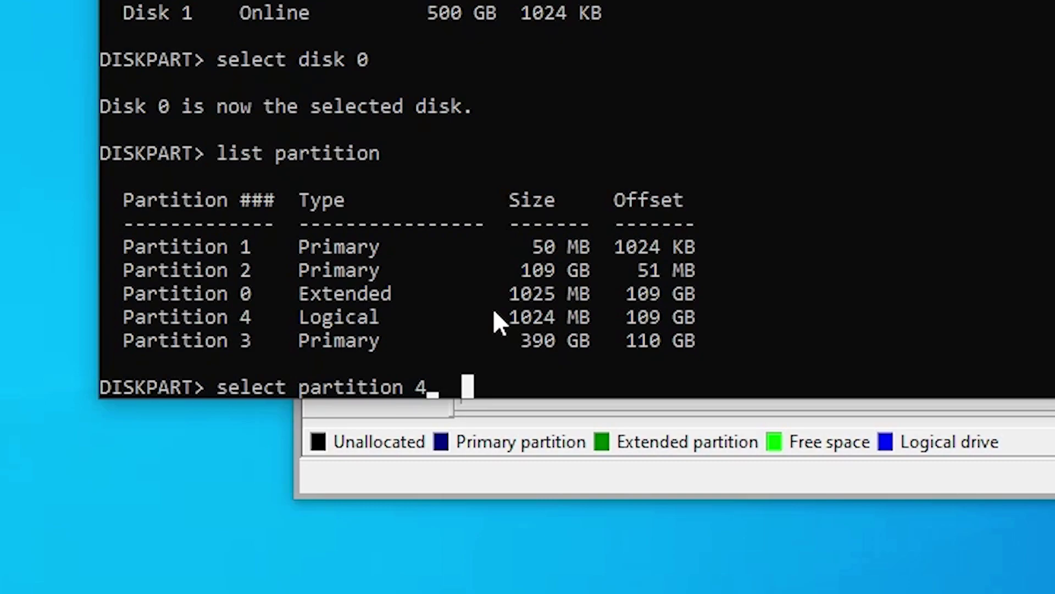
key(Escape)
key(Return)
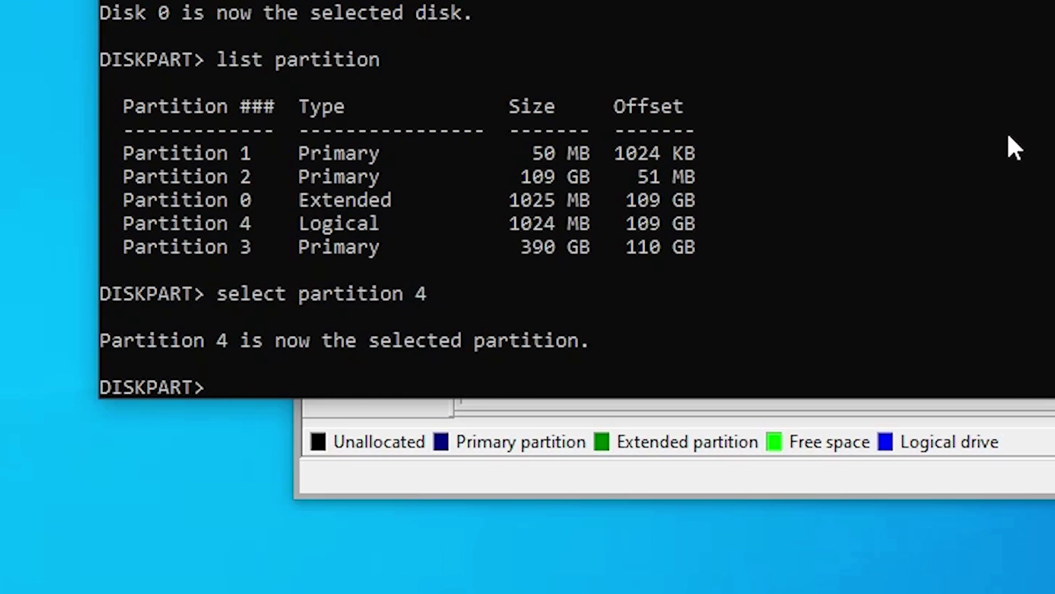
Step: Show partition 4's details with det par, then change its type ID from 07 to 27 with set id=27
text(det par)
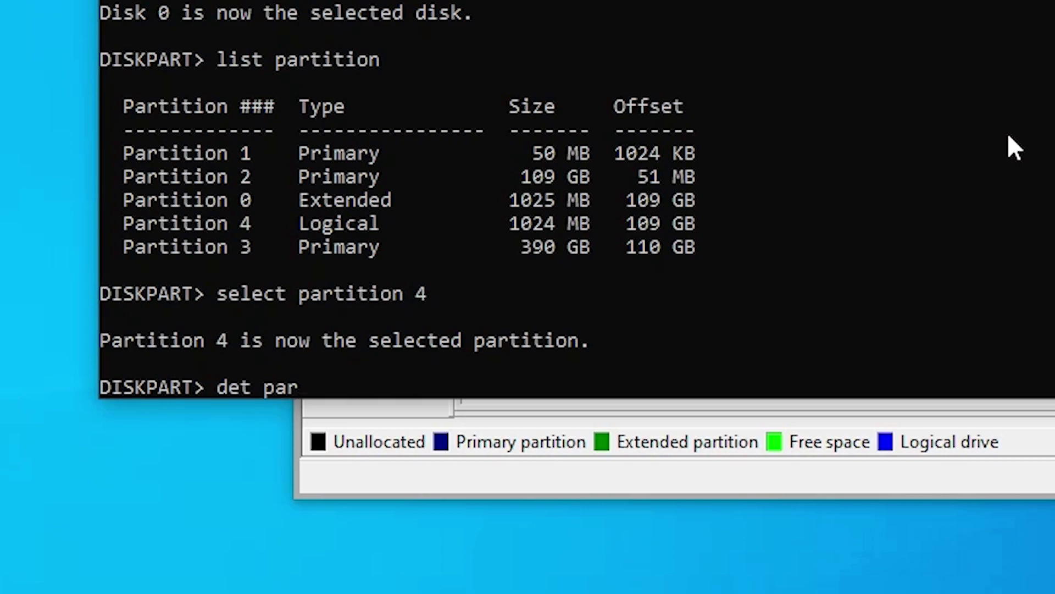
key(Return)
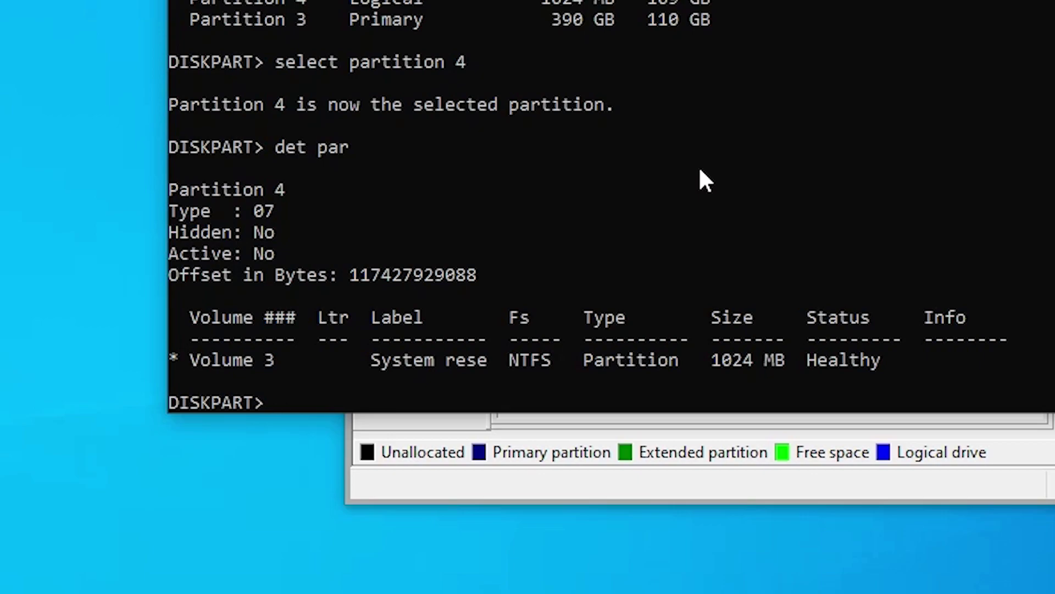
text(set id=)
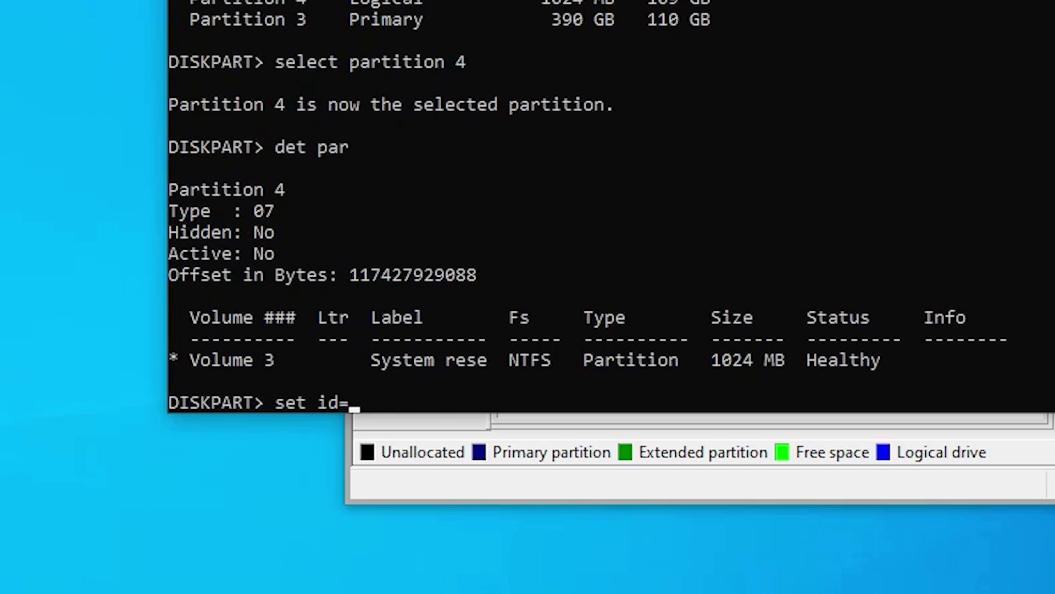
text(27)
key(Return)
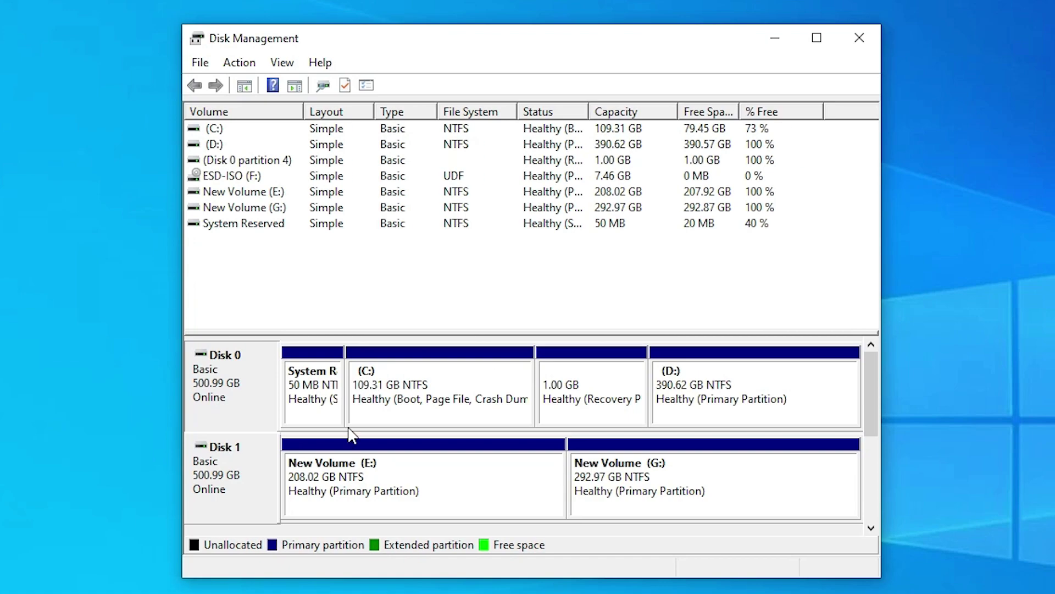
Step: Open Disk 0's VBOX HARDDISK Properties and view the Volumes tab showing its MBR partition style
right_click(241, 30)
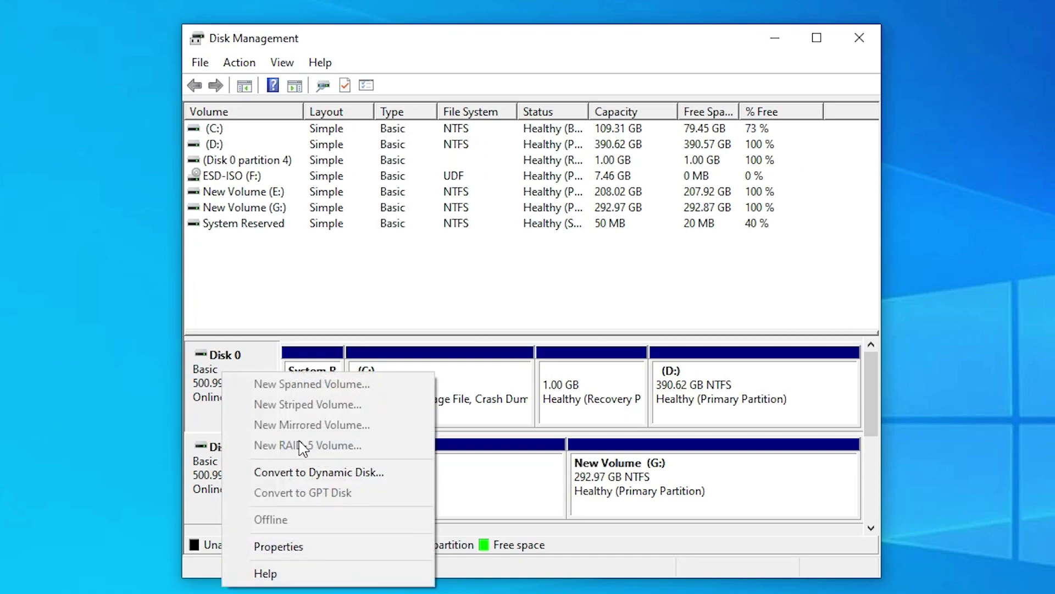
click(287, 547)
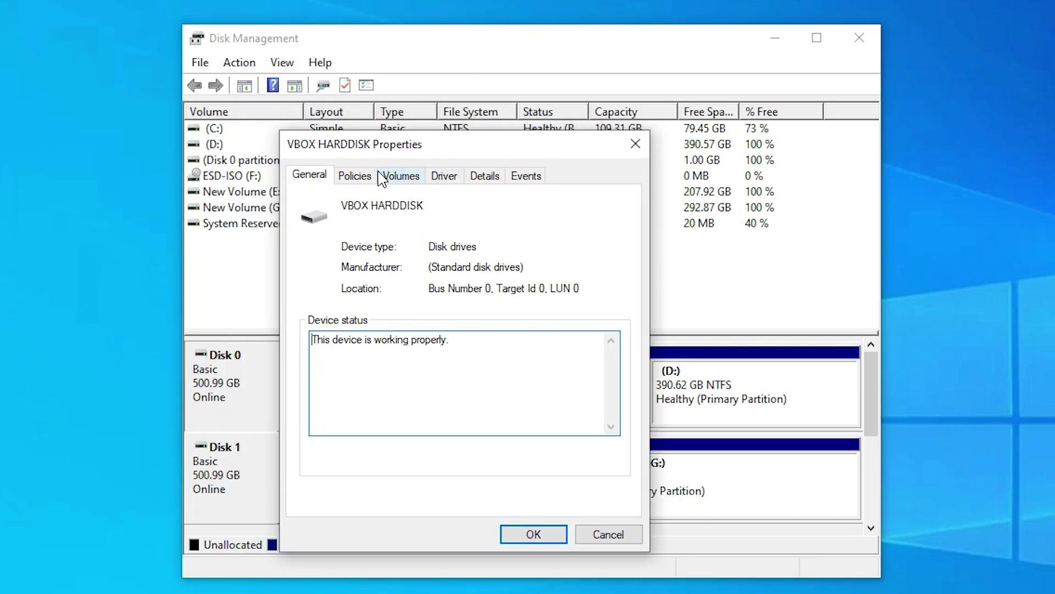
click(385, 176)
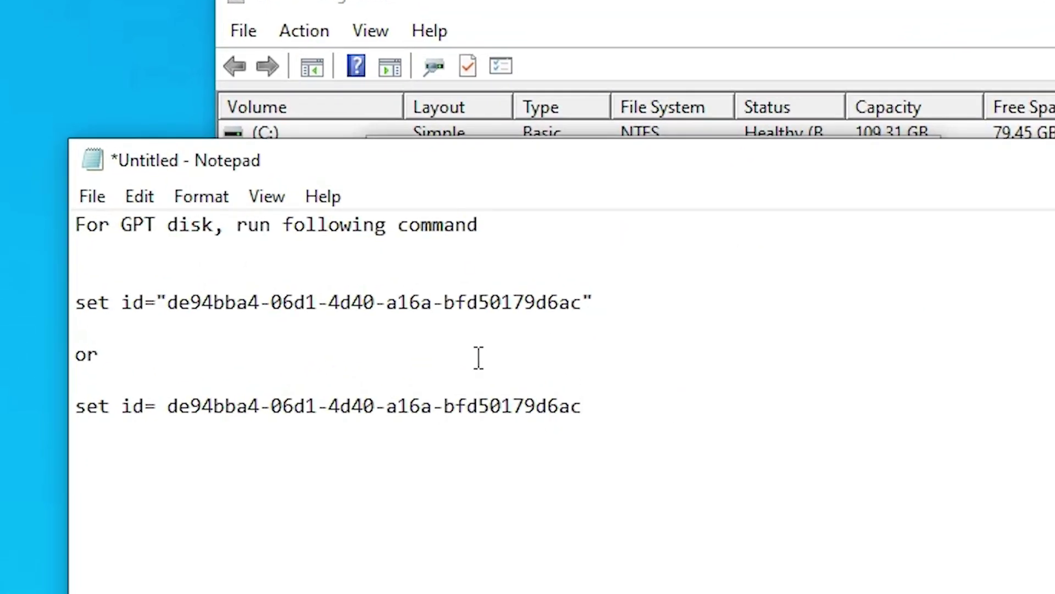
Step: Highlight the GPT set id="de94bba4-..." command lines in the Notepad note
drag(119, 303, 158, 302)
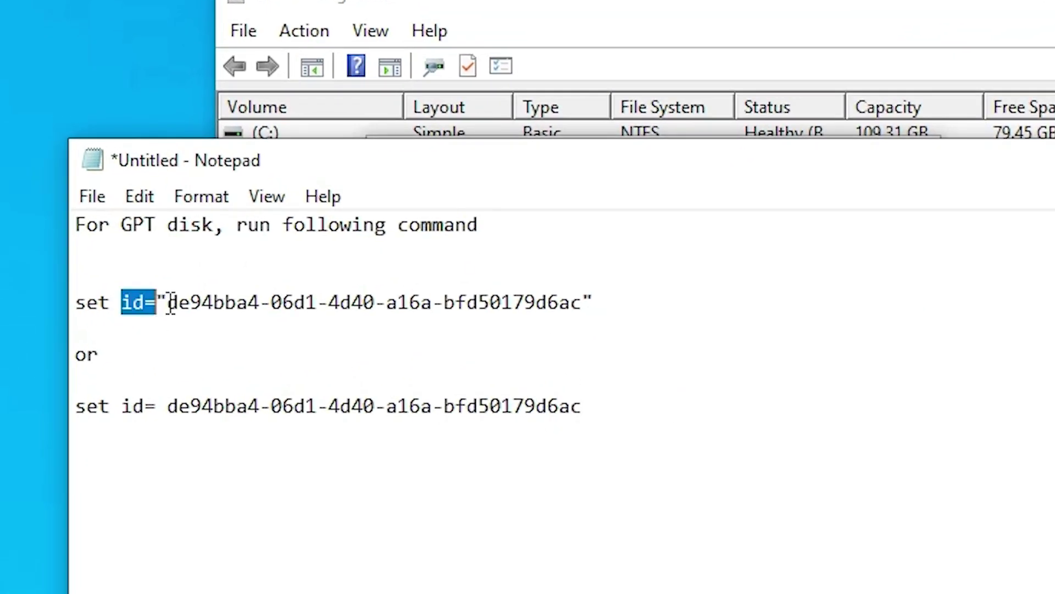
click(123, 303)
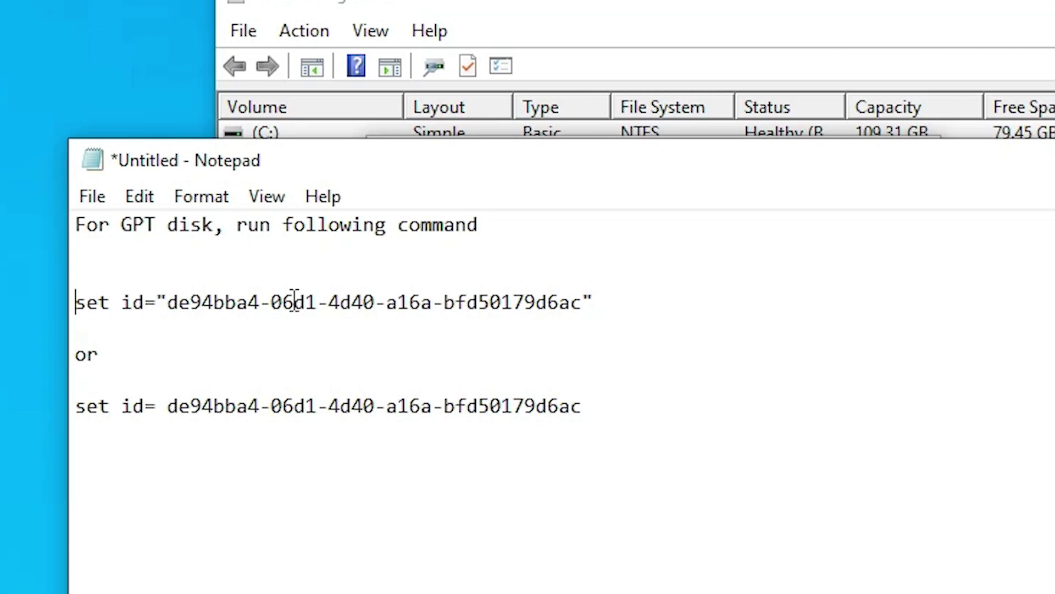
drag(641, 278, 629, 325)
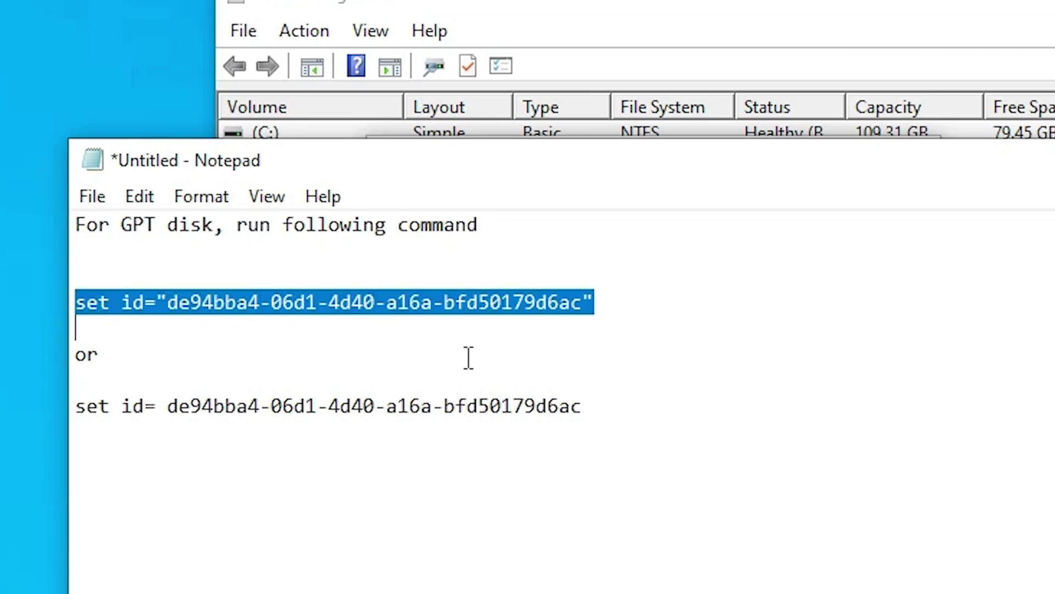
click(614, 407)
key(shift+Home)
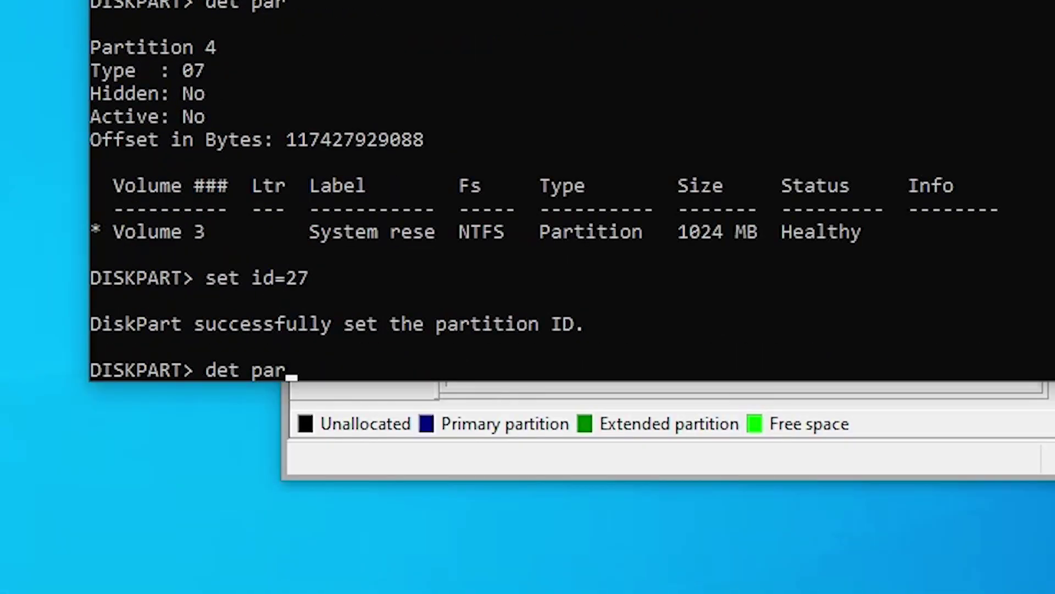
Step: Confirm partition 4 is Type 27 and Hidden, exit DiskPart, and enter reagentc /enable
key(Return)
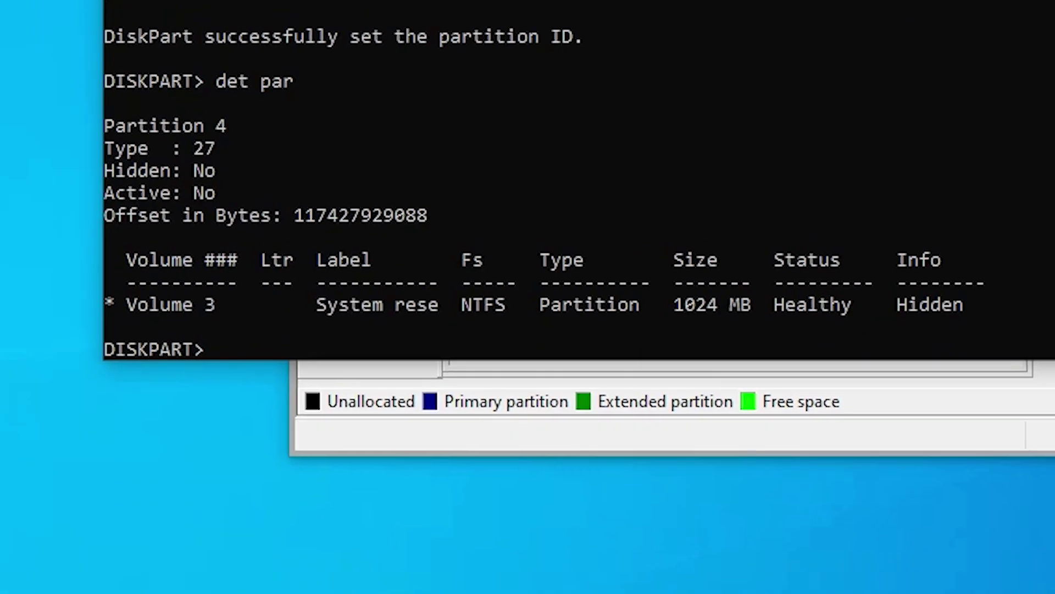
text(exit)
key(Return)
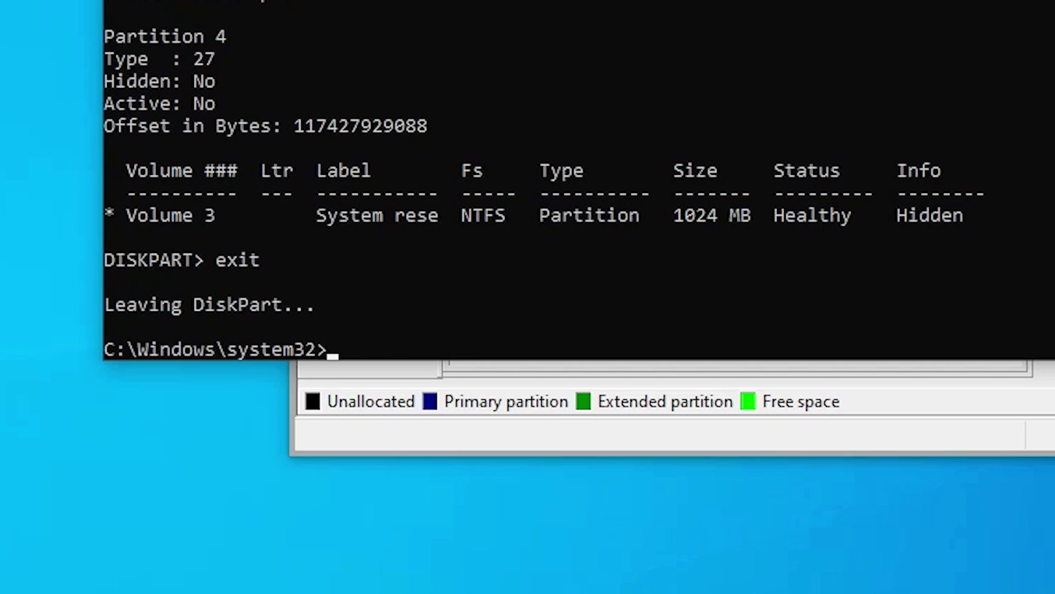
text(reagentc)
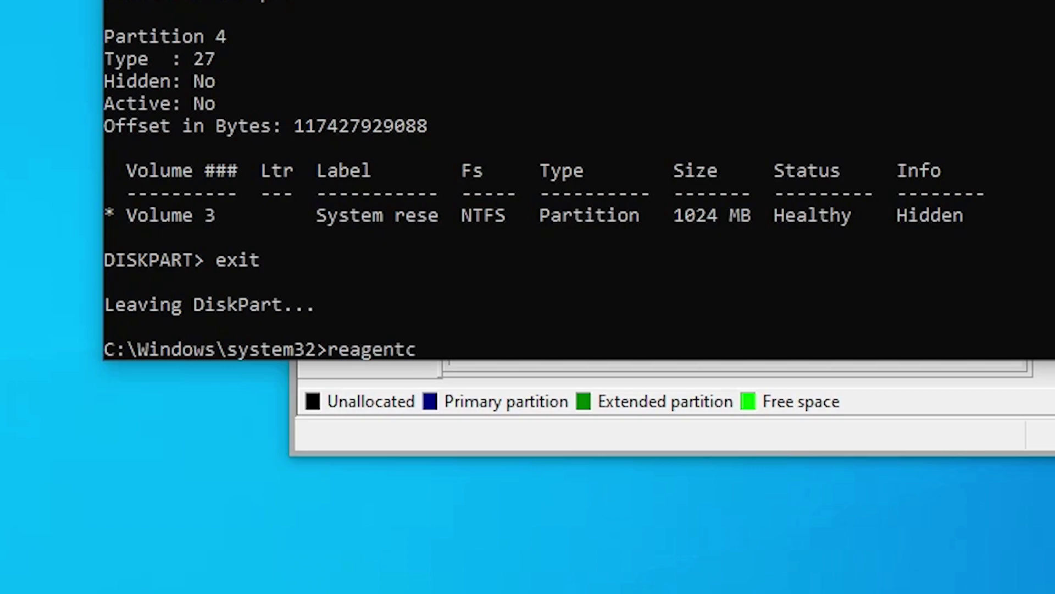
text( /enable)
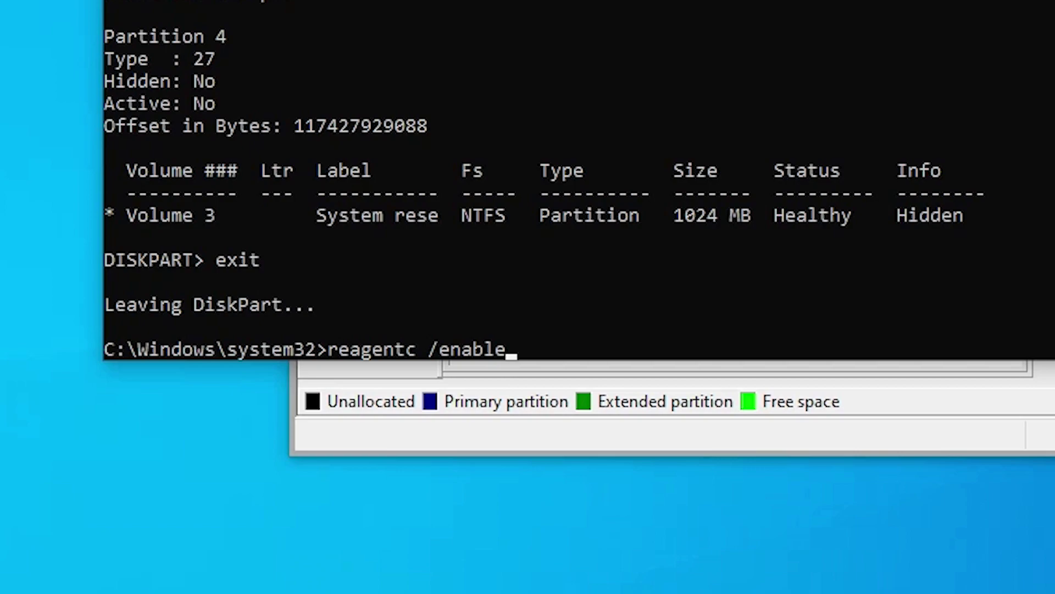
Step: Run reagentc /enable successfully, then exit to close the Command Prompt window
key(Return)
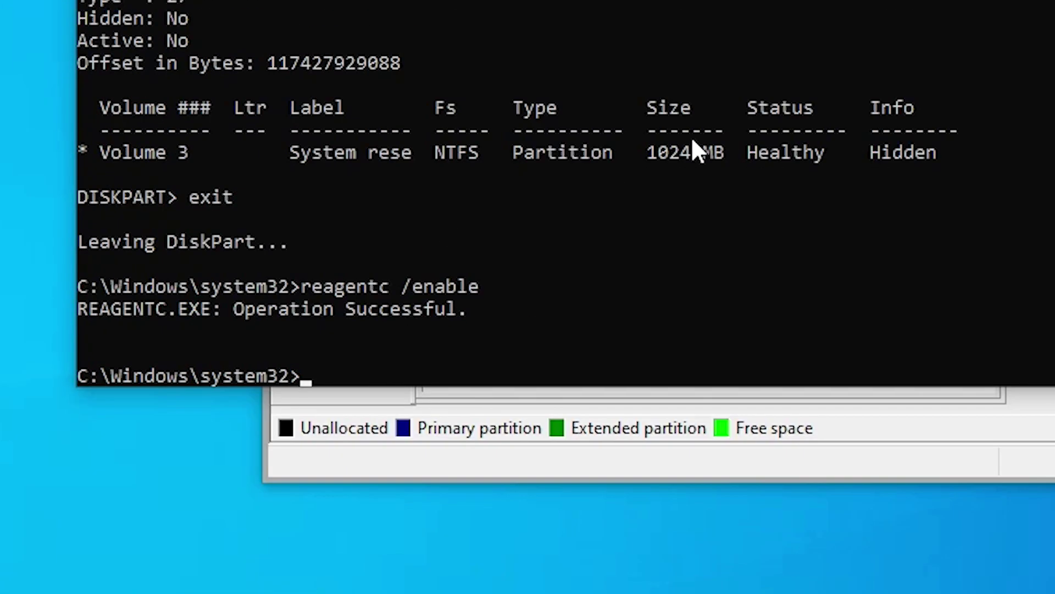
text(exit)
key(Return)
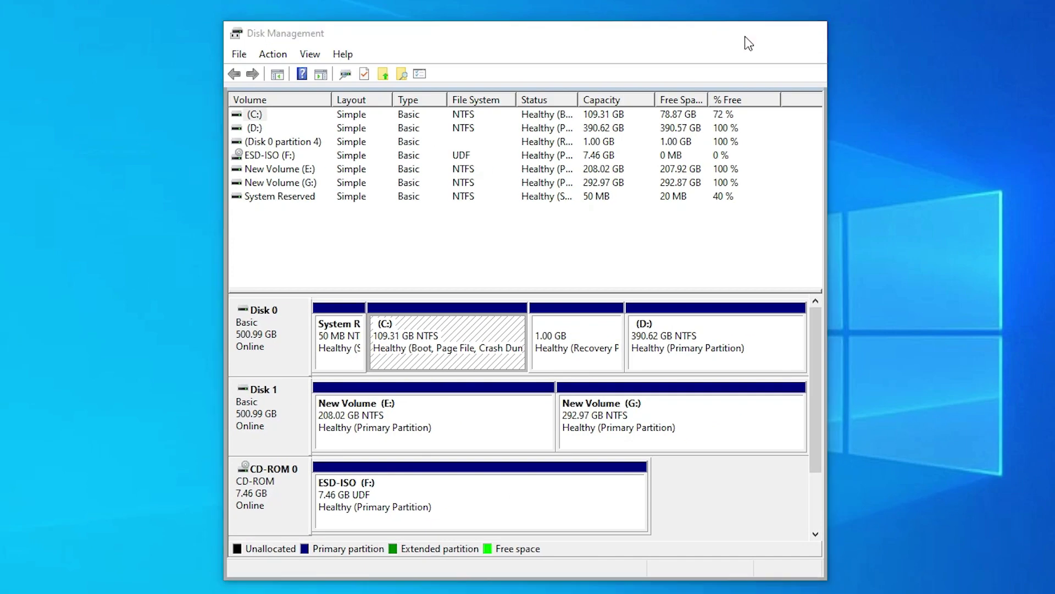
Step: Close Disk Management and restart the PC from the Start menu's Power options
click(745, 37)
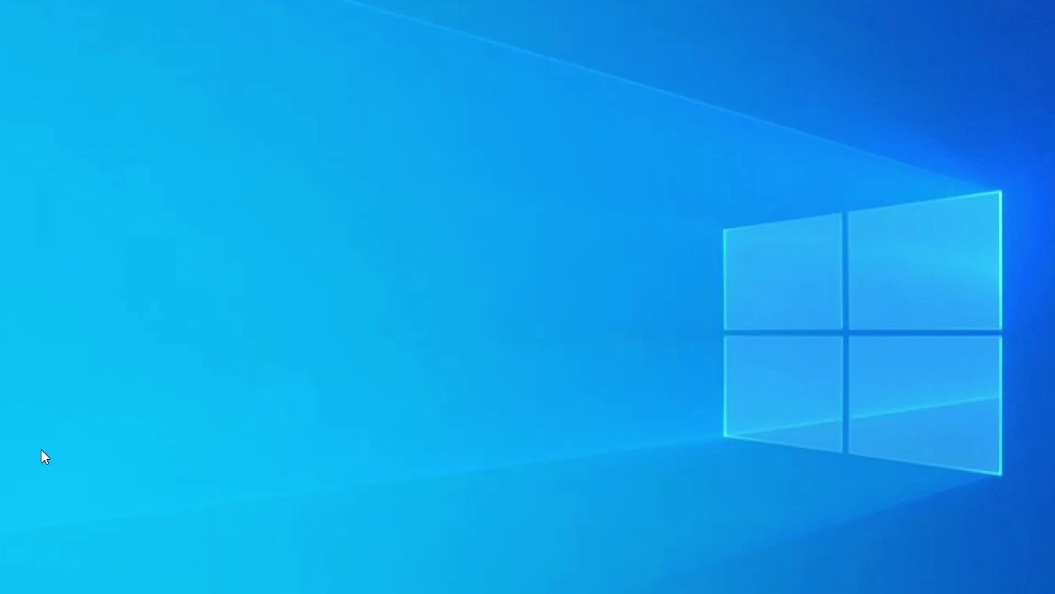
click(18, 578)
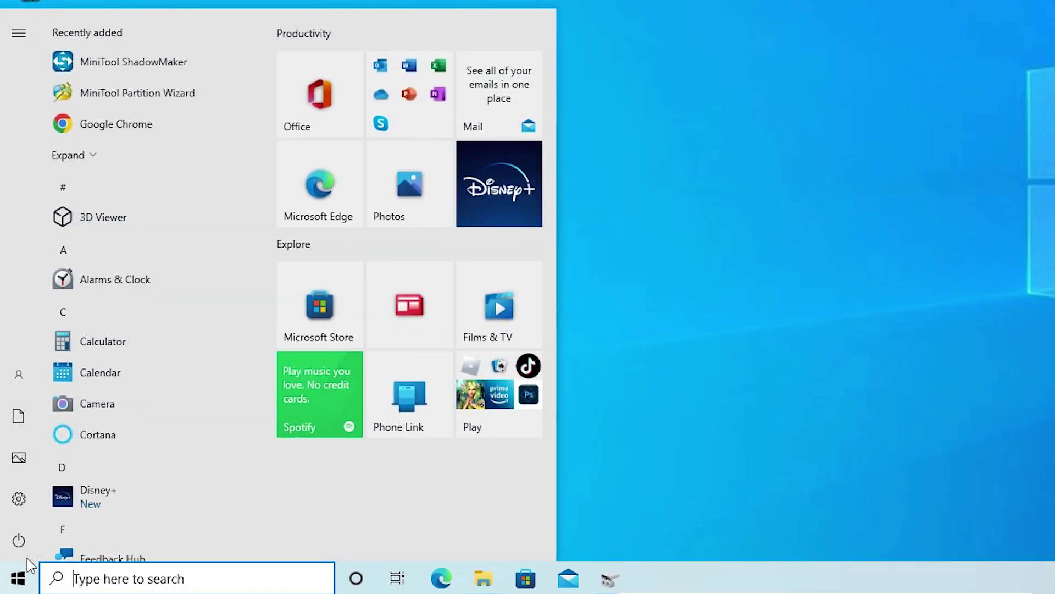
mouse_move(19, 543)
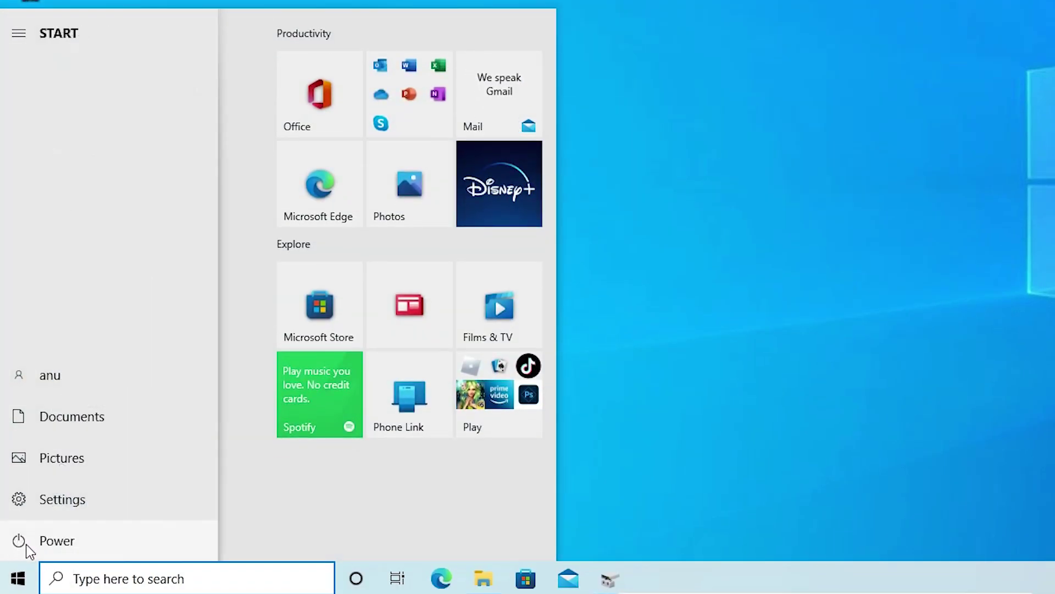
click(25, 543)
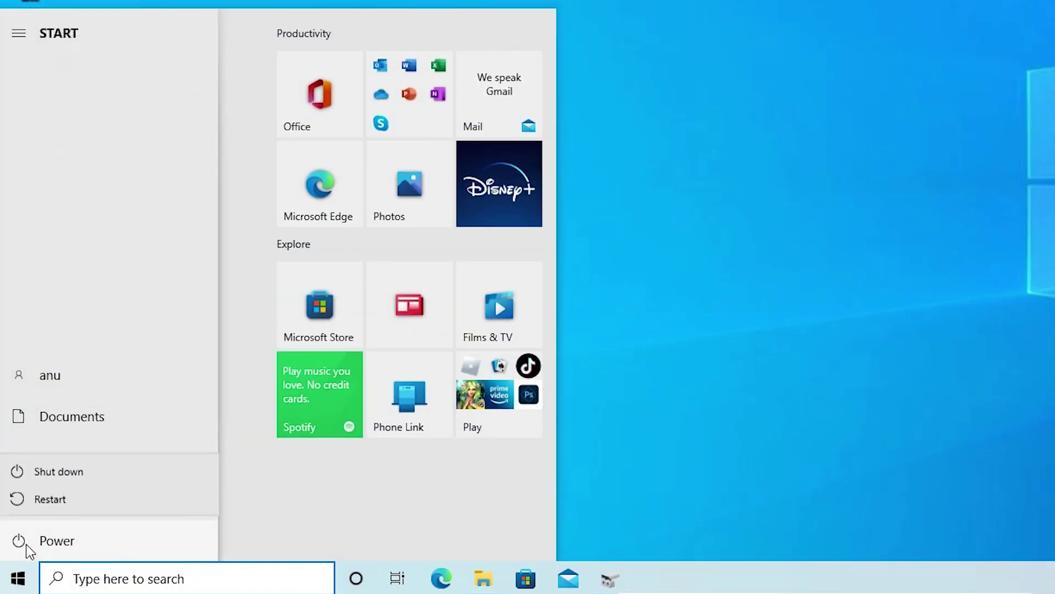
click(81, 505)
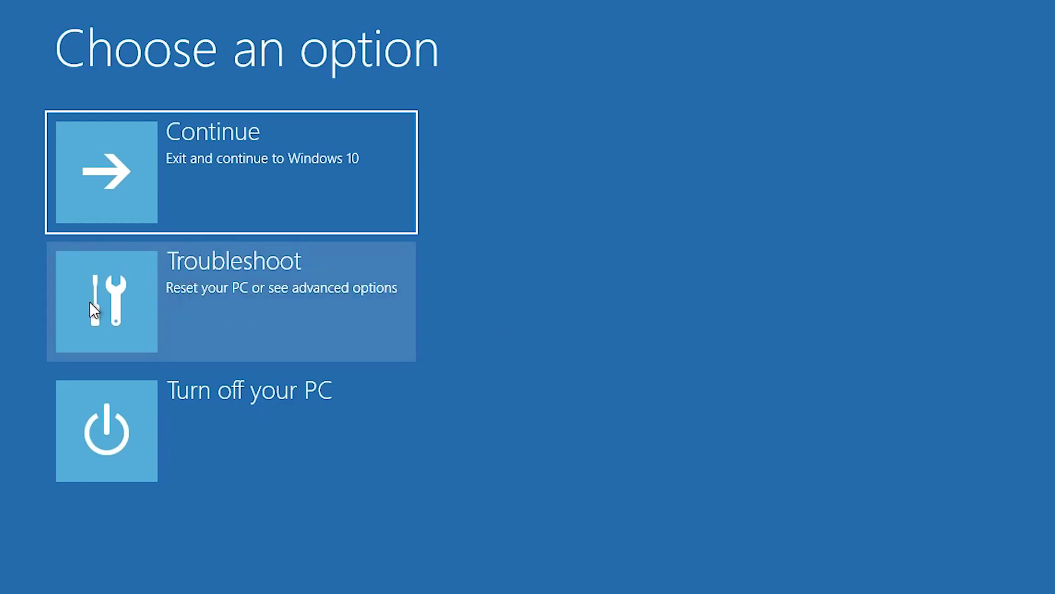
Step: Launch the Command Prompt from Troubleshoot > Advanced options in the recovery environment
click(154, 308)
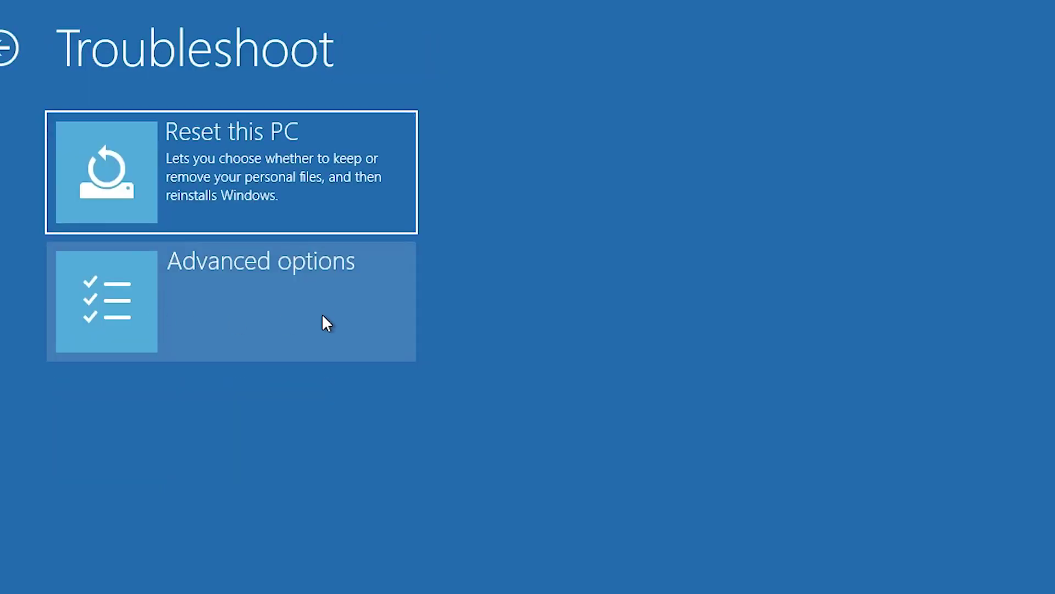
click(233, 314)
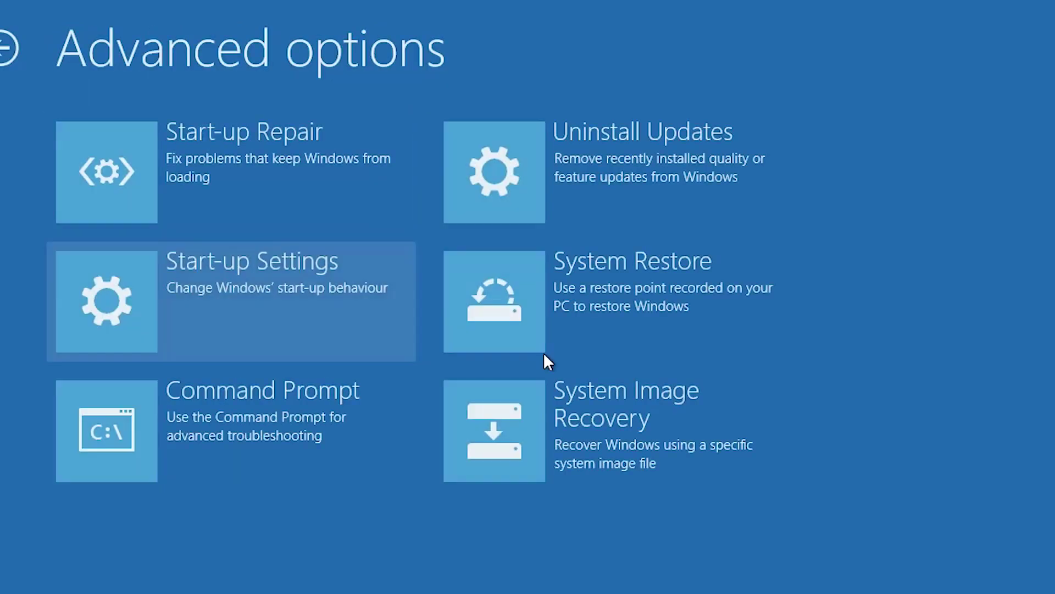
click(219, 419)
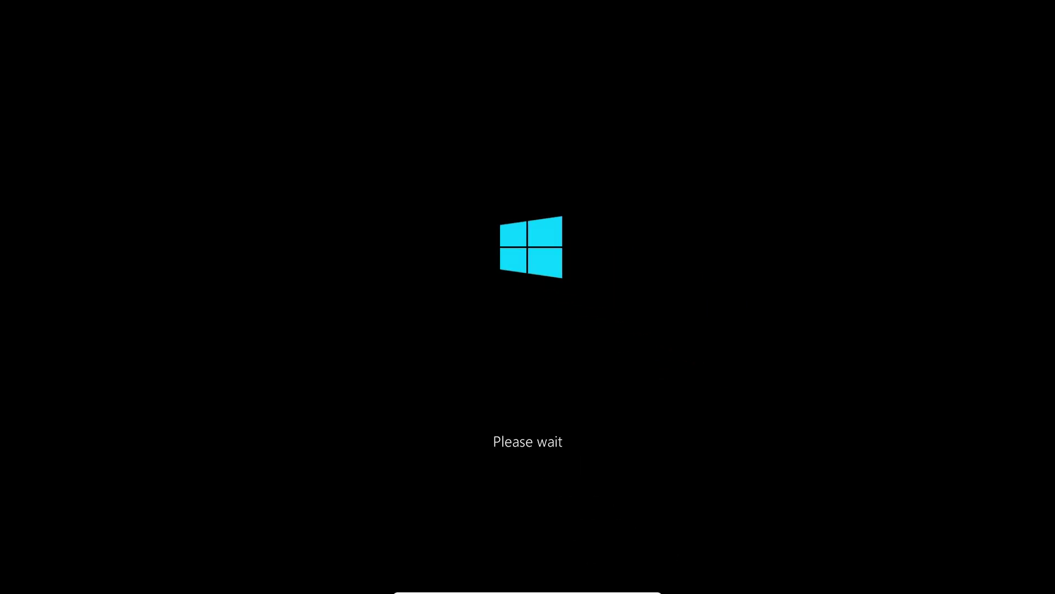